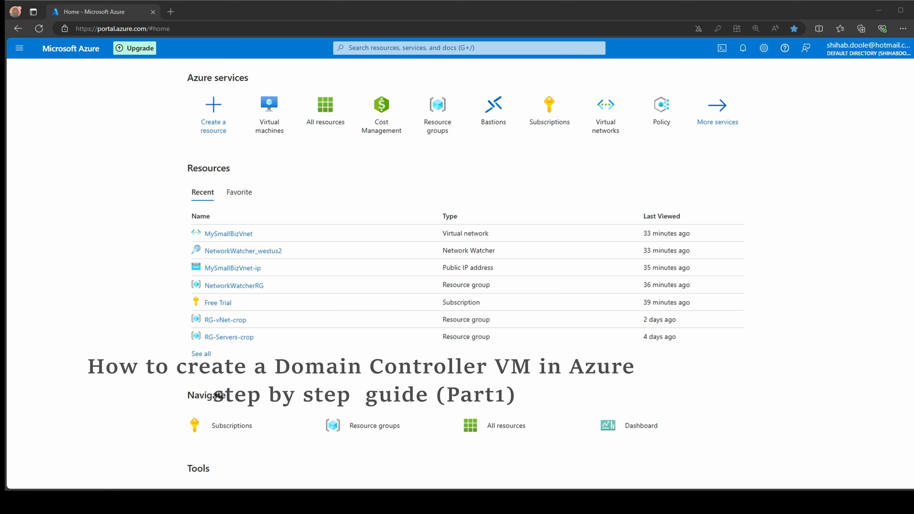
# - Search for "virtual" and open the Virtual machines service
pyautogui.click(416, 45)
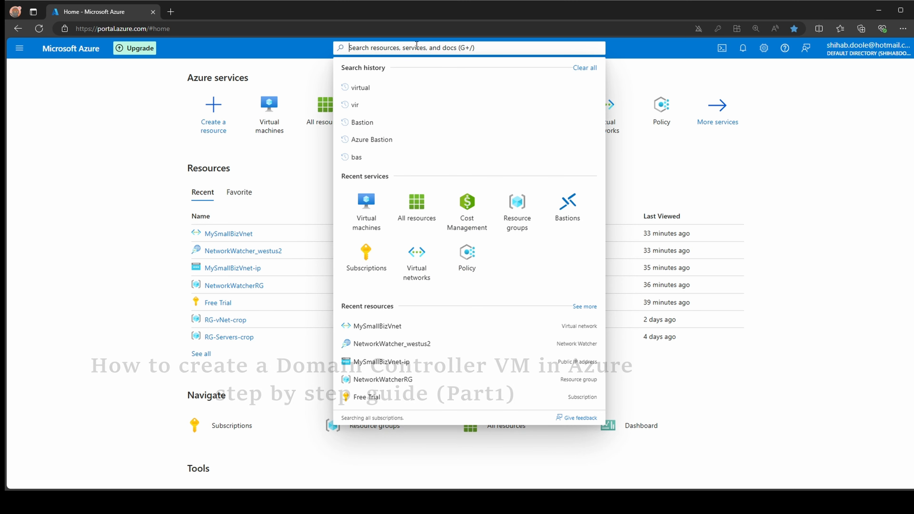
pyautogui.write('virt')
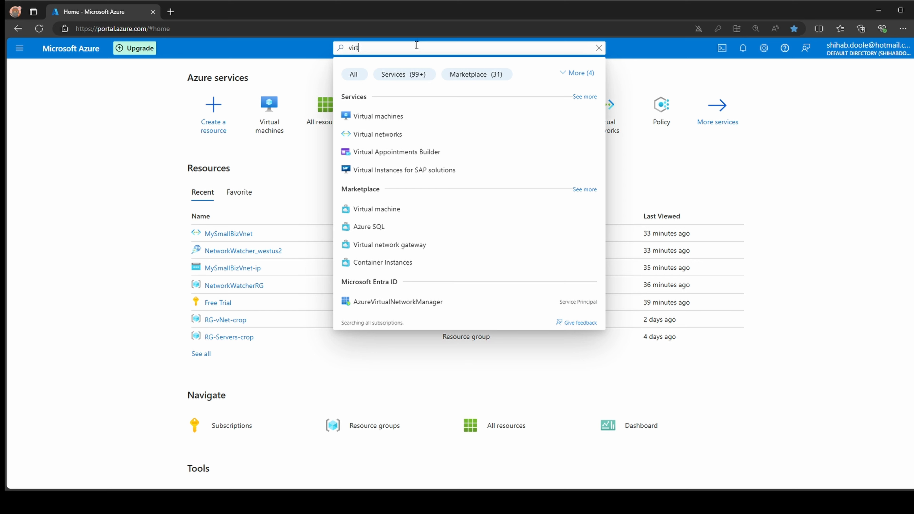
pyautogui.write('ual')
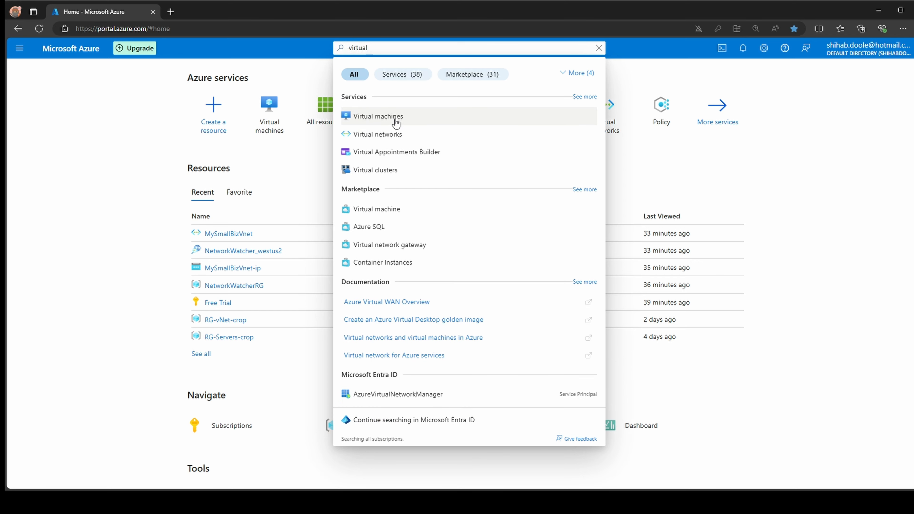
pyautogui.click(388, 123)
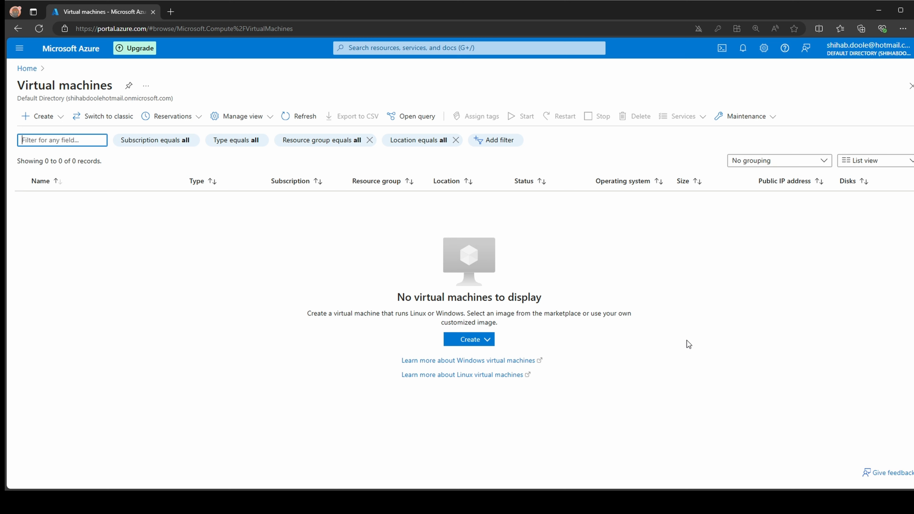
# - Start creating a new Azure virtual machine and look over the basic project and instance settings
pyautogui.click(490, 344)
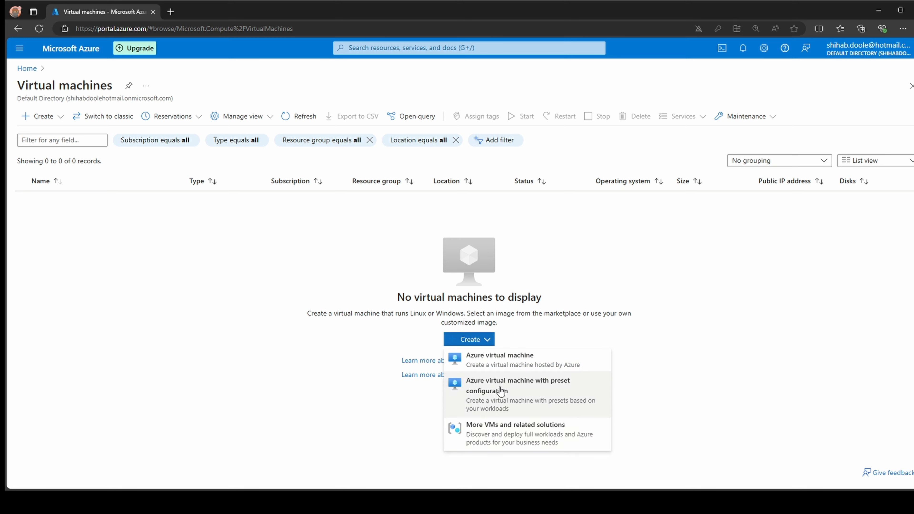
pyautogui.click(491, 364)
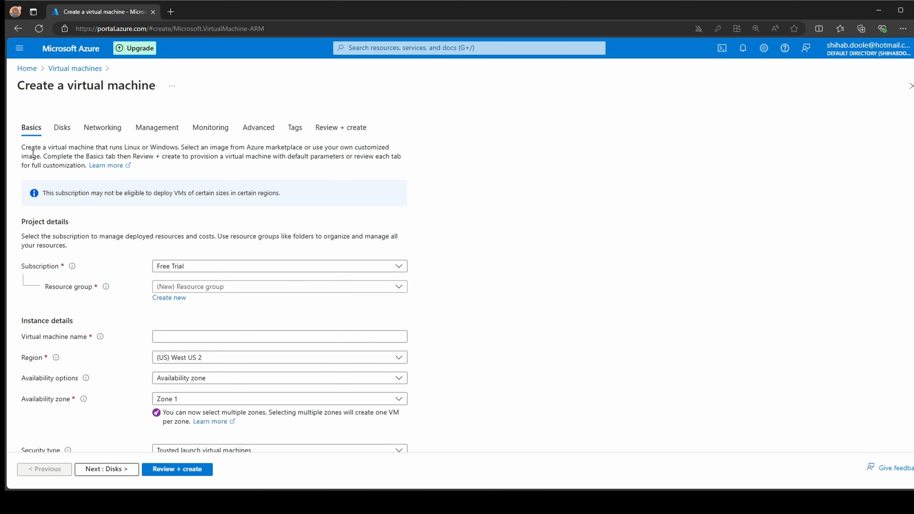
pyautogui.scroll(-5, 85, 288)
pyautogui.scroll(5, 127, 302)
pyautogui.scroll(-3, 335, 310)
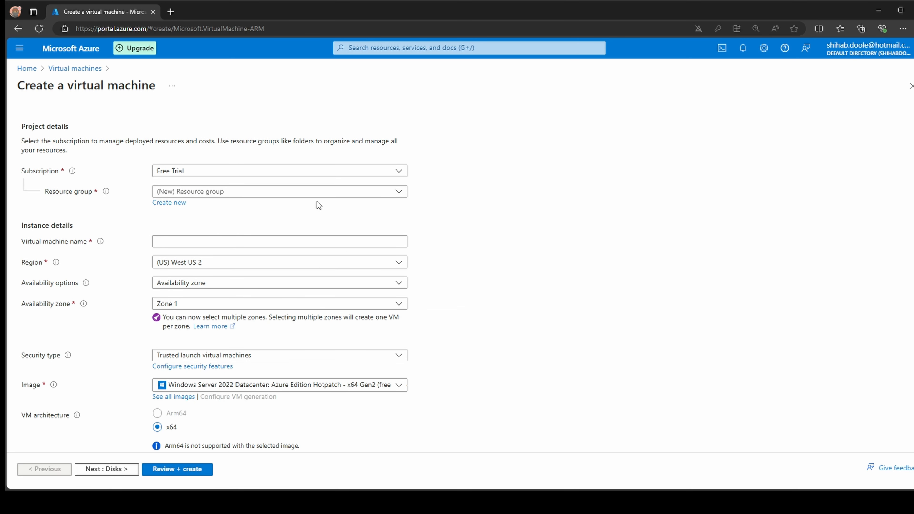
pyautogui.click(263, 176)
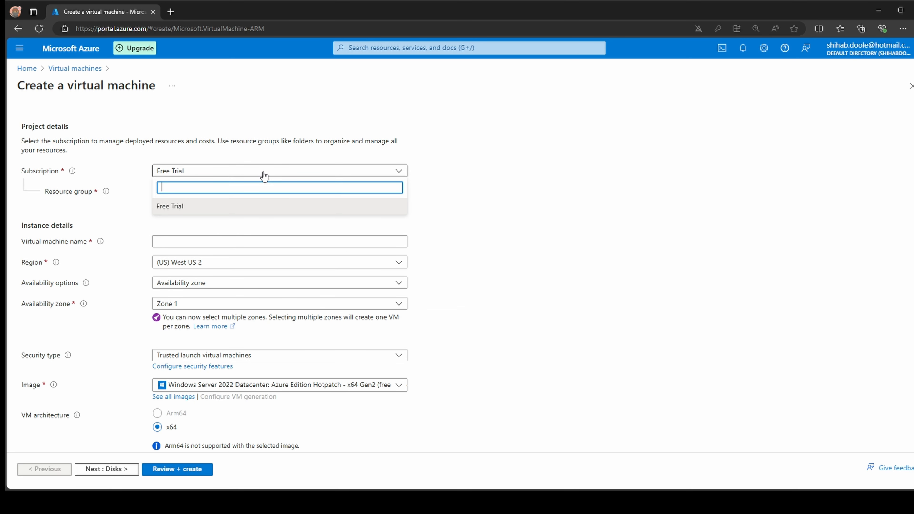
pyautogui.click(263, 176)
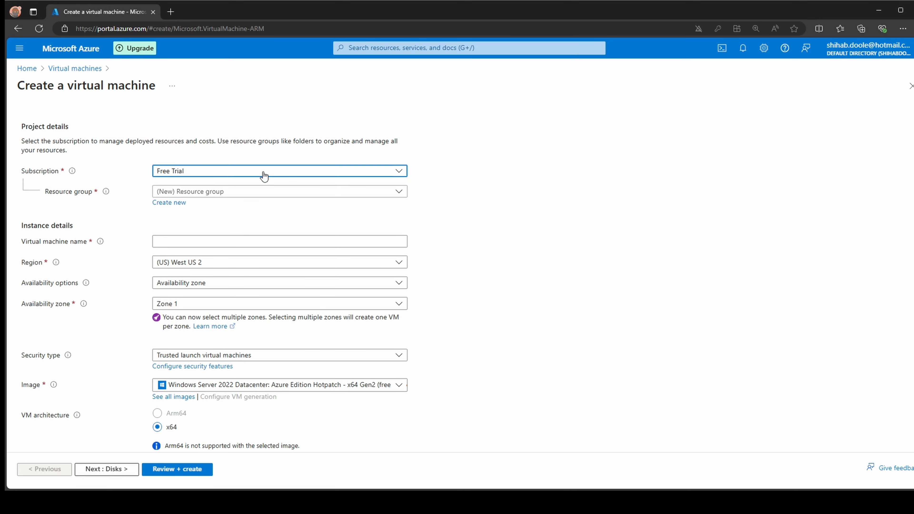
pyautogui.click(247, 195)
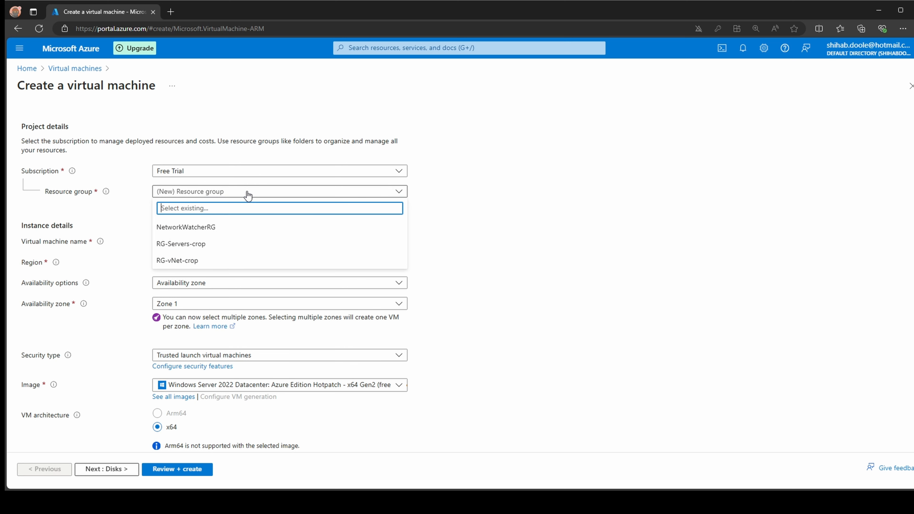
pyautogui.click(295, 196)
pyautogui.click(168, 203)
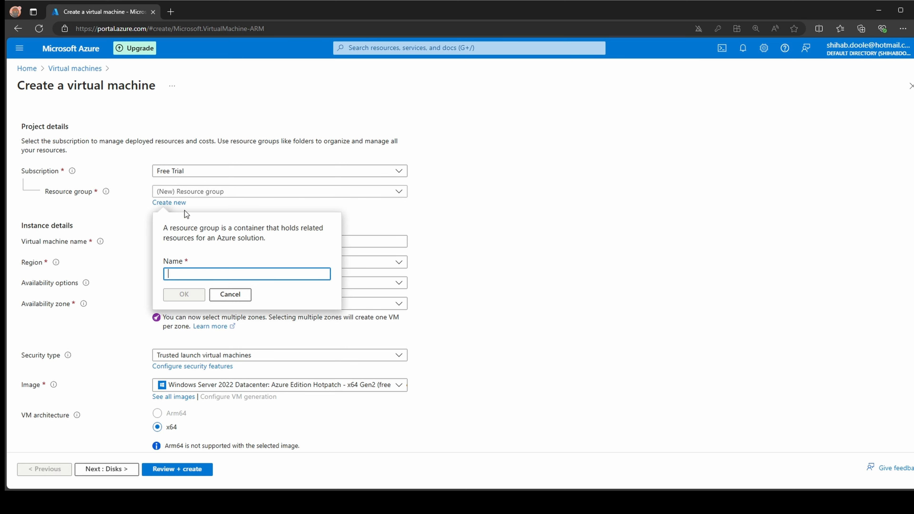
pyautogui.click(228, 297)
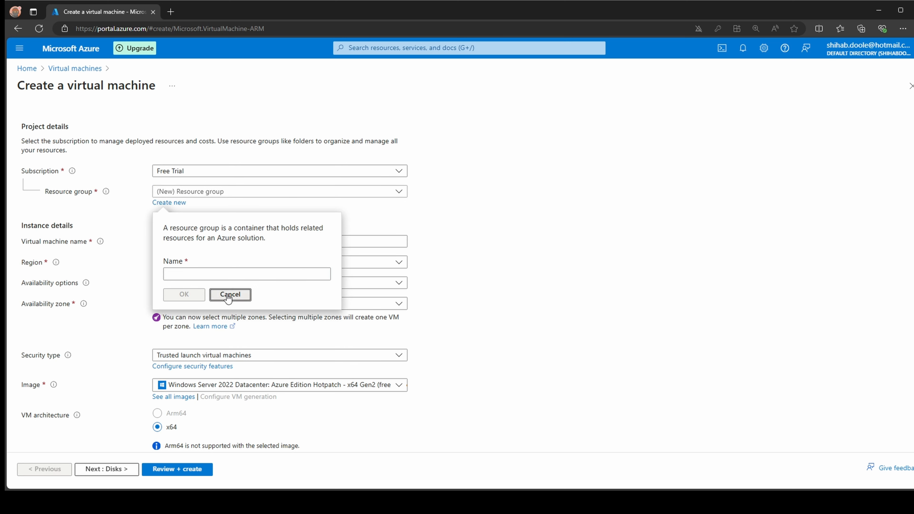
# - Assign the existing resource group RG-Servers-crop and name the virtual machine DC01
pyautogui.click(236, 191)
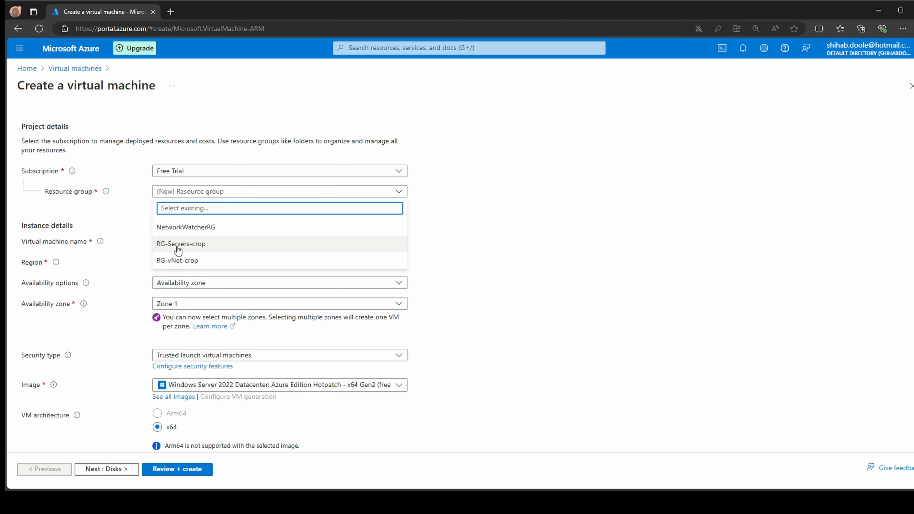
pyautogui.click(170, 248)
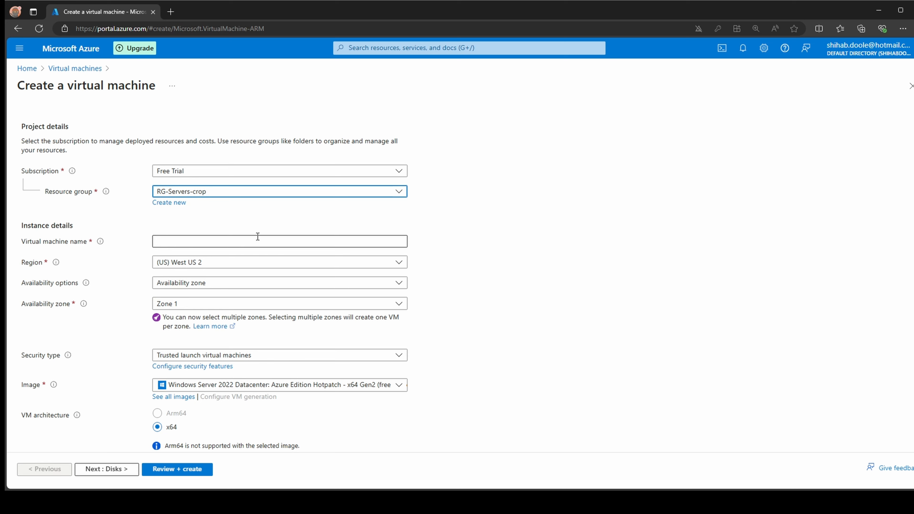
pyautogui.scroll(-1, 257, 236)
pyautogui.click(233, 194)
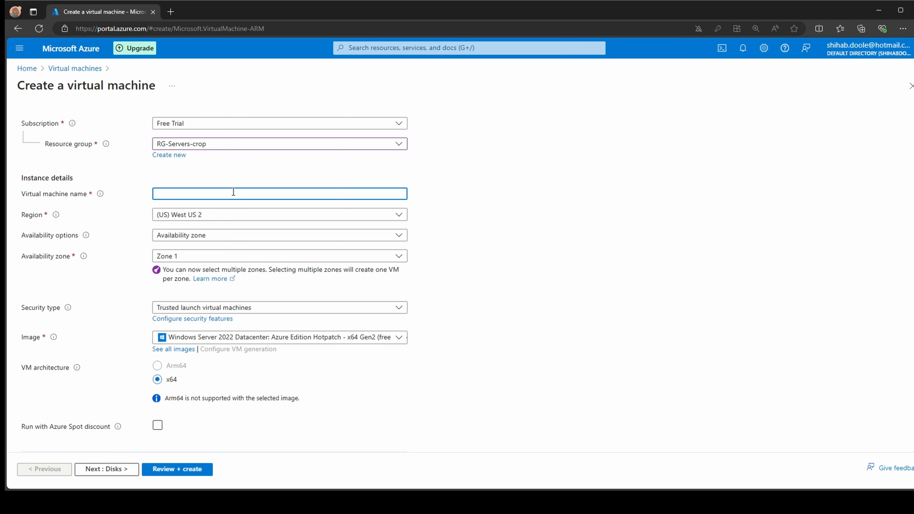
pyautogui.write('DC01')
# - Examine the list of available regions and the default VM size offered for the current region
pyautogui.click(270, 216)
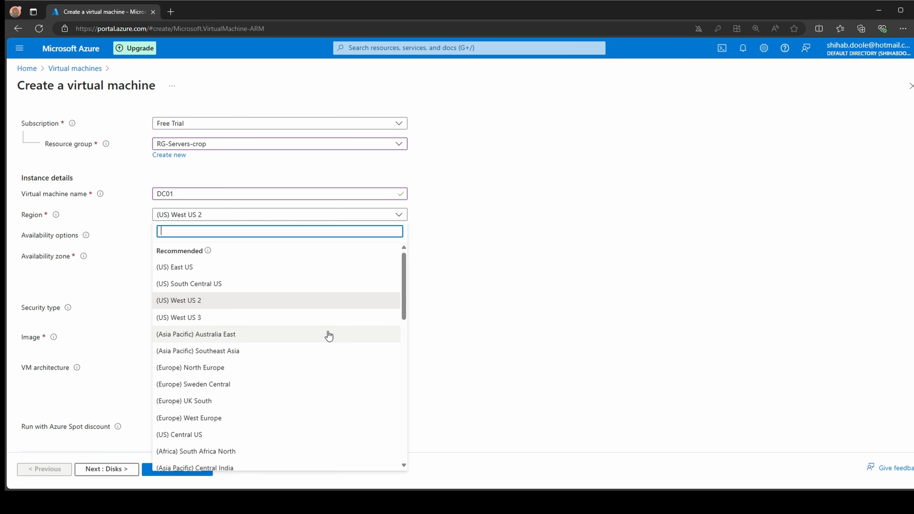
pyautogui.scroll(-15, 325, 342)
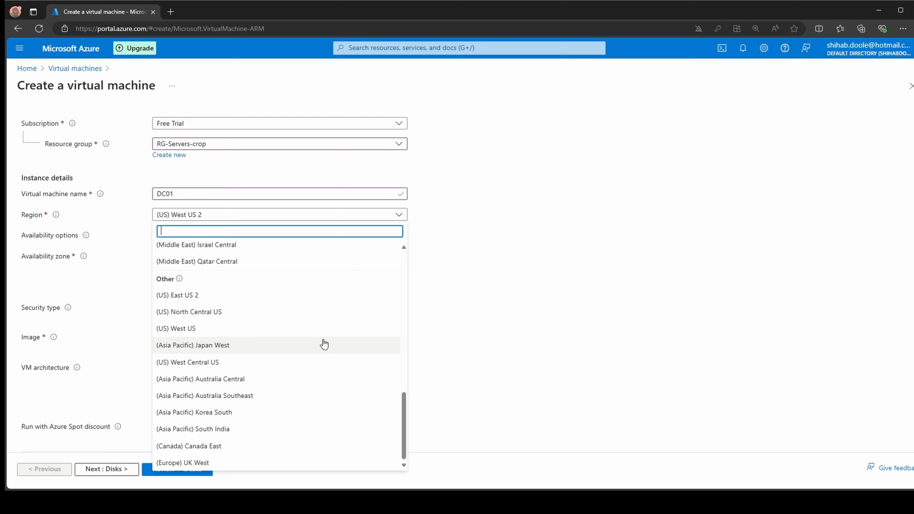
pyautogui.click(554, 295)
pyautogui.scroll(-4, 338, 363)
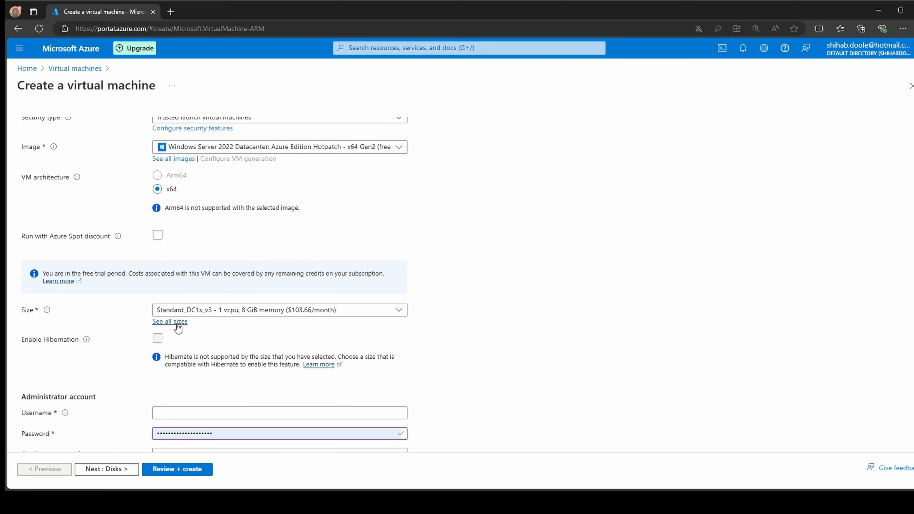
pyautogui.scroll(6, 178, 328)
# - Try the (US) West US 3 region for the virtual machine and check which VM sizes it offers
pyautogui.click(233, 262)
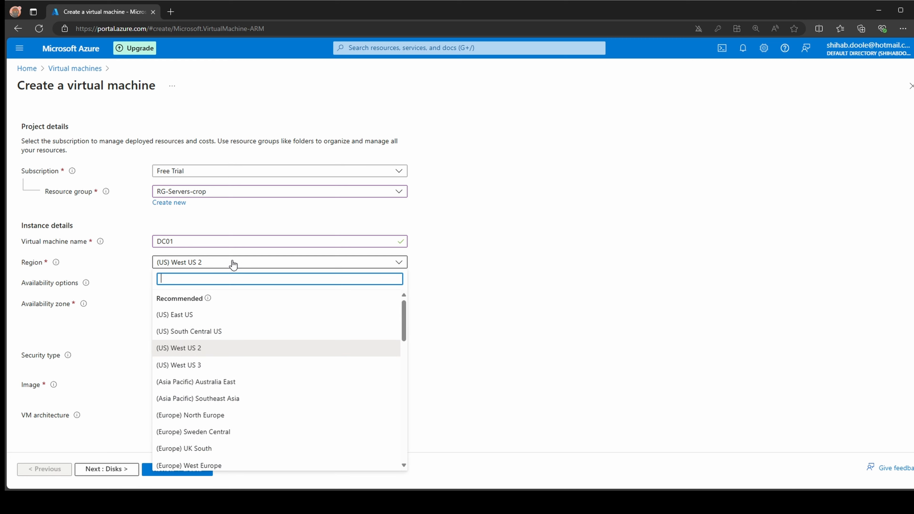
pyautogui.click(184, 365)
pyautogui.scroll(-3, 407, 357)
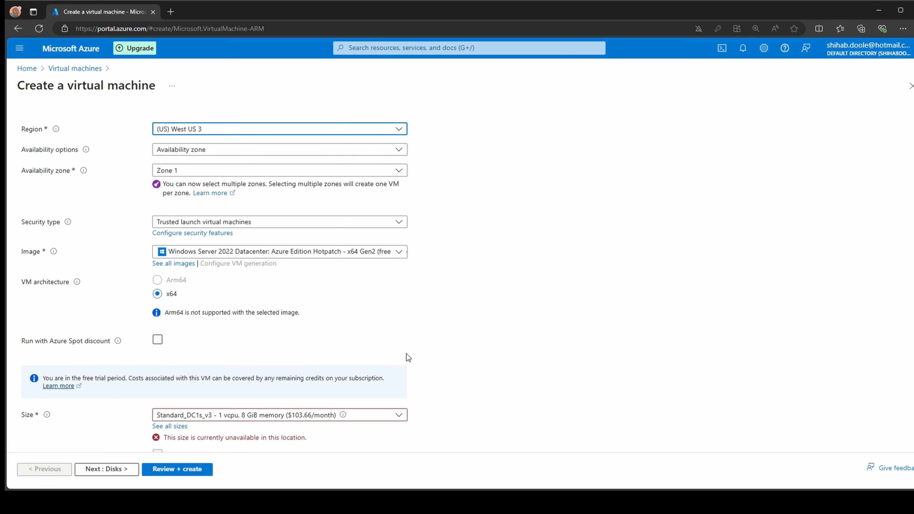
pyautogui.scroll(-2, 408, 357)
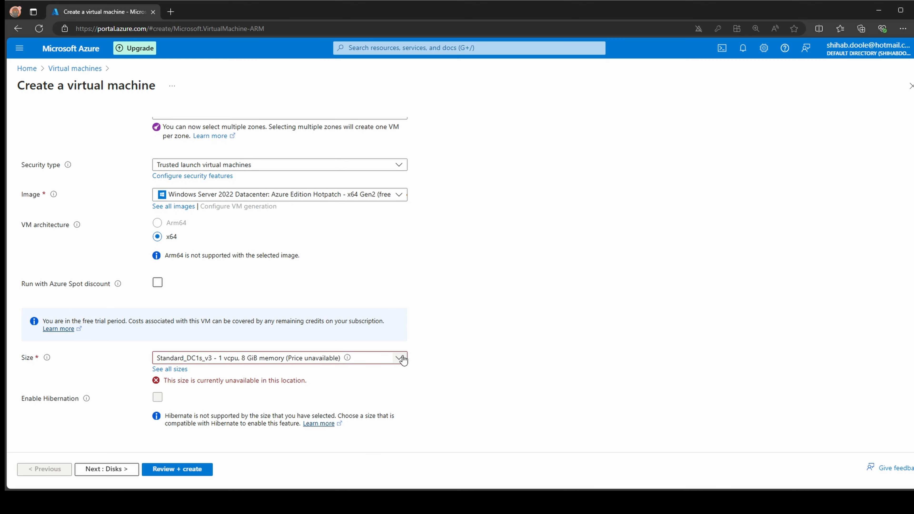
pyautogui.click(166, 368)
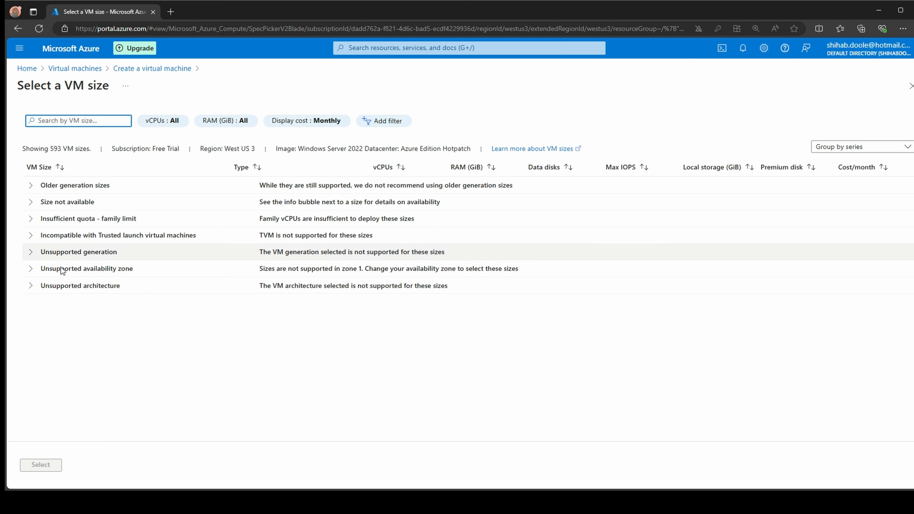
pyautogui.click(910, 85)
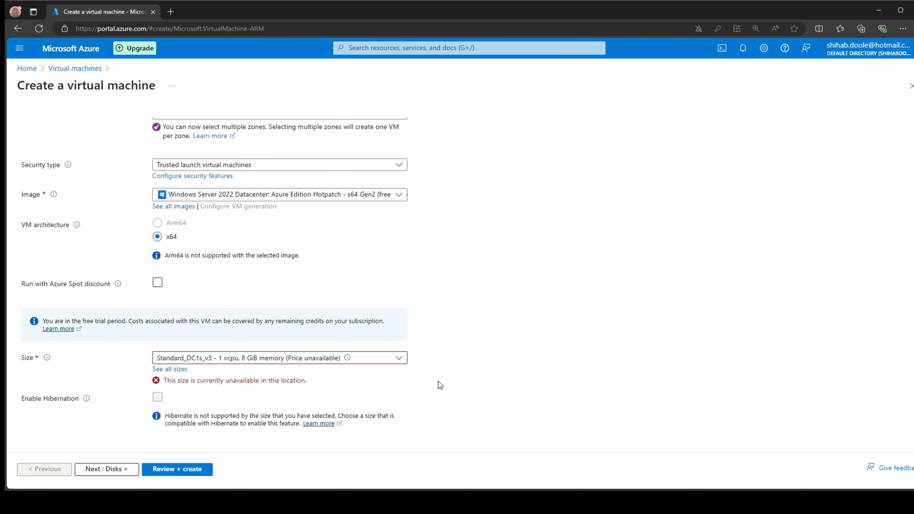
pyautogui.scroll(4, 379, 378)
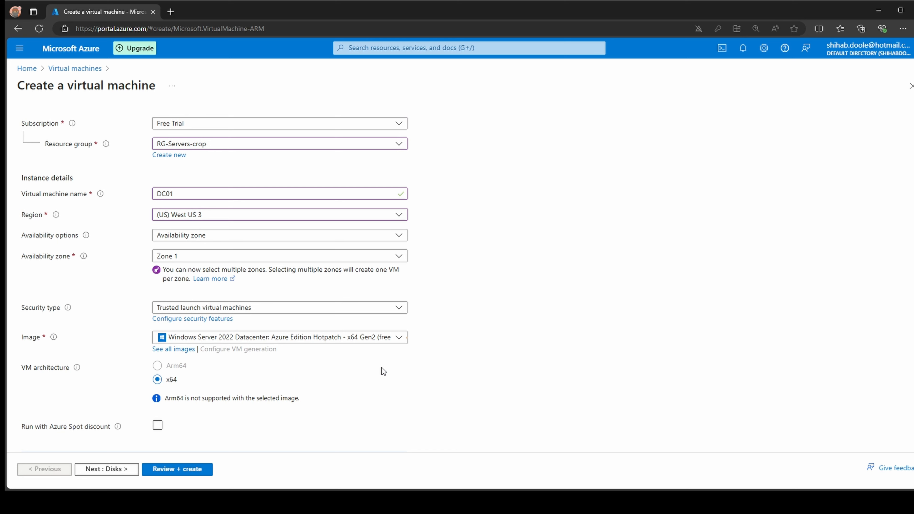
pyautogui.scroll(-5, 370, 411)
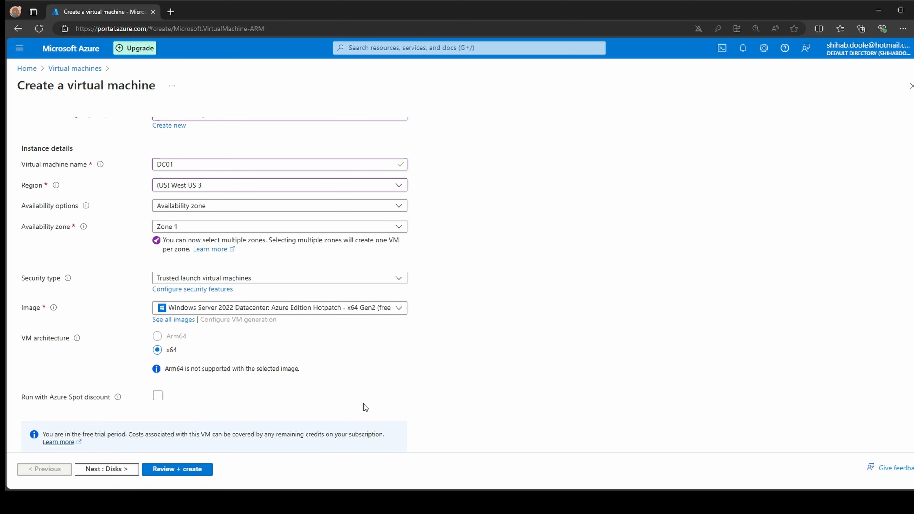
pyautogui.scroll(6, 263, 419)
# - Set the virtual machine's region to (US) West US 2 and check the VM size setting
pyautogui.click(254, 264)
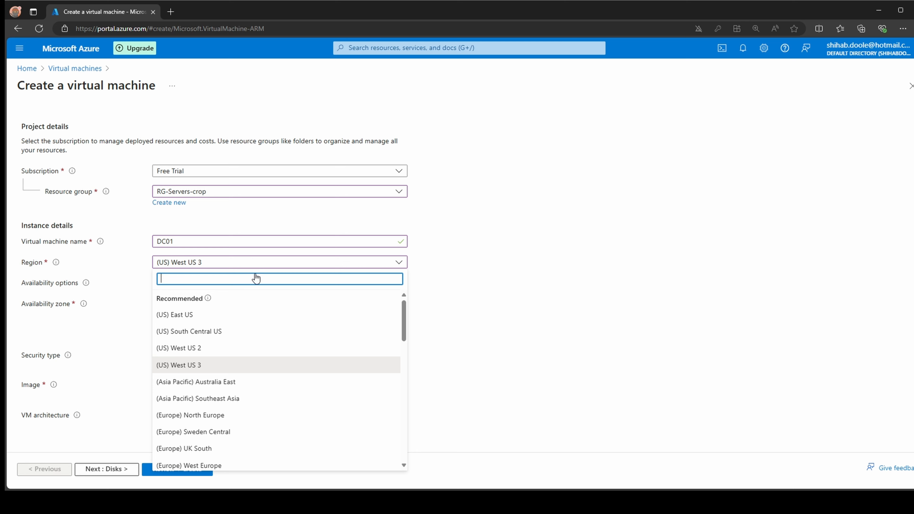
pyautogui.click(184, 350)
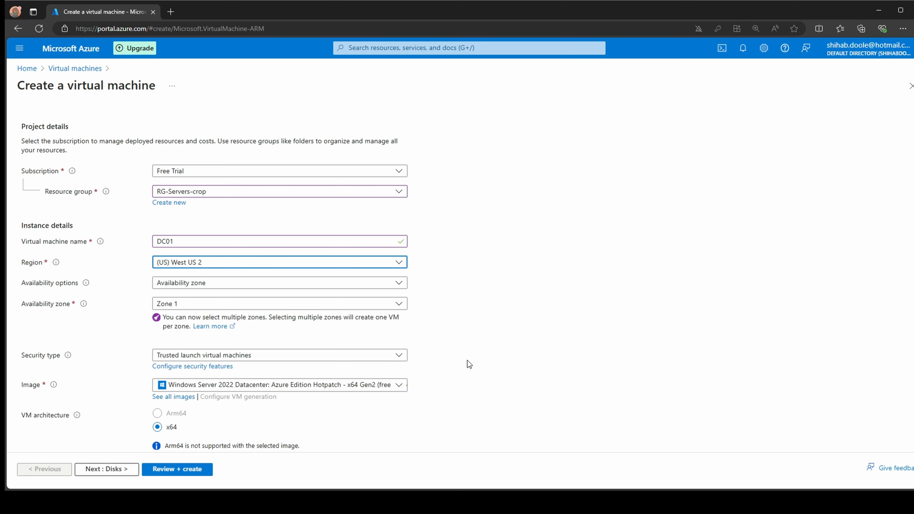
pyautogui.scroll(-3, 467, 367)
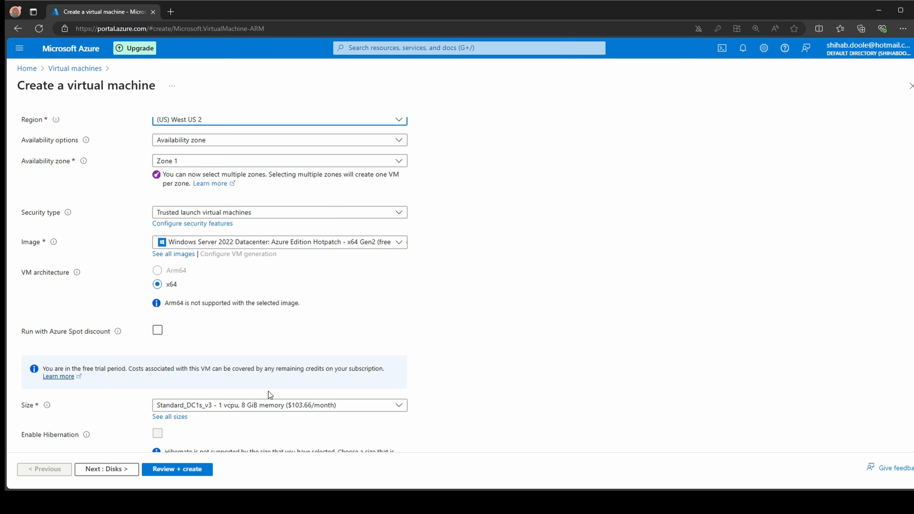
pyautogui.scroll(3, 321, 354)
pyautogui.scroll(1, 321, 354)
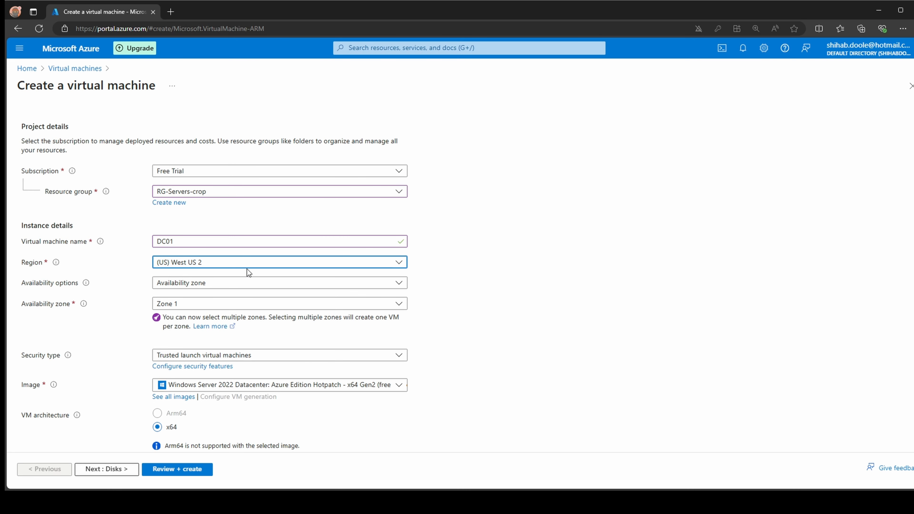
# - Keep Availability zone as the virtual machine's availability option, with only Zone 1 selected as its zone
pyautogui.click(238, 284)
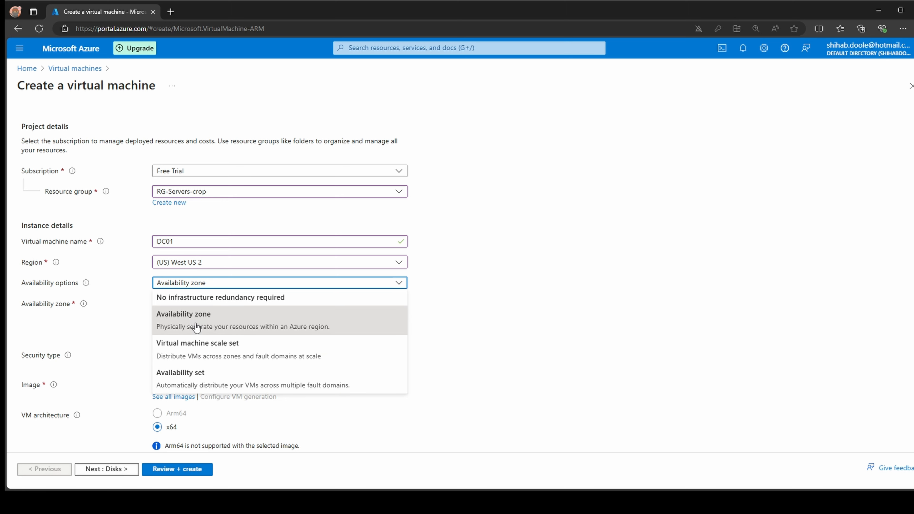
pyautogui.click(231, 325)
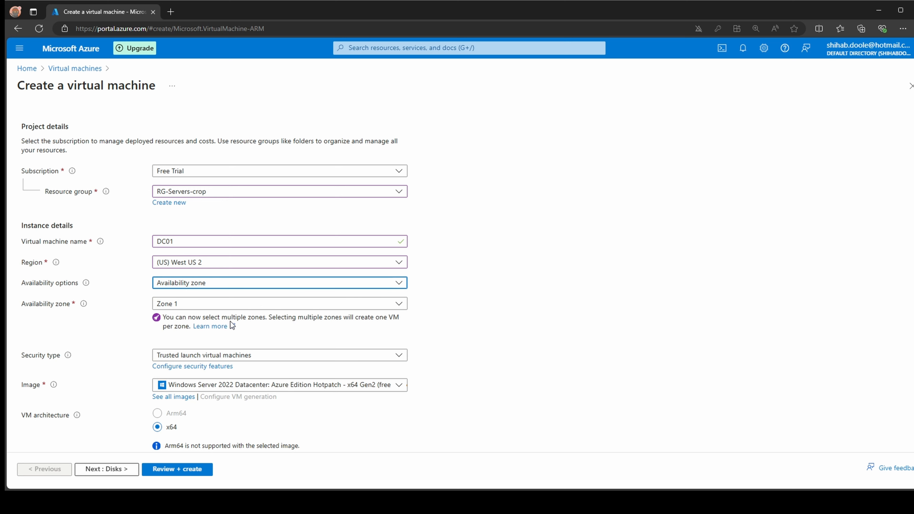
pyautogui.click(202, 306)
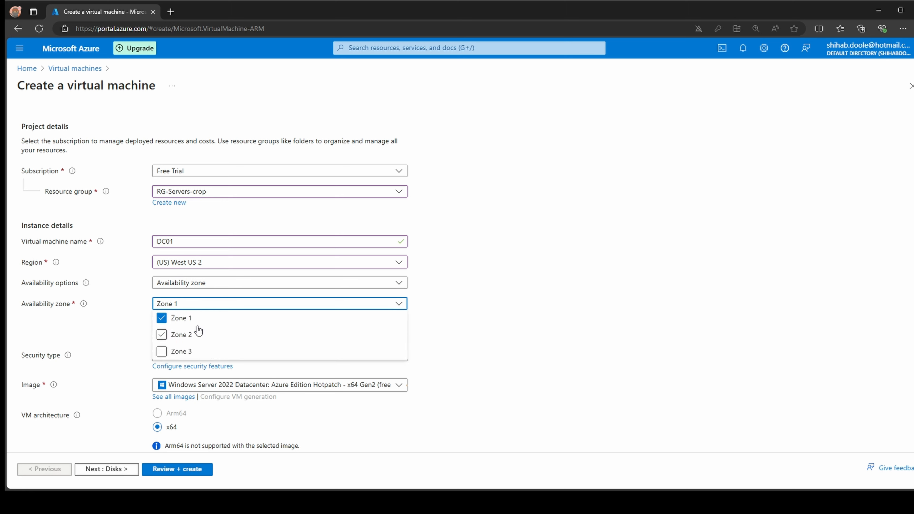
pyautogui.click(183, 318)
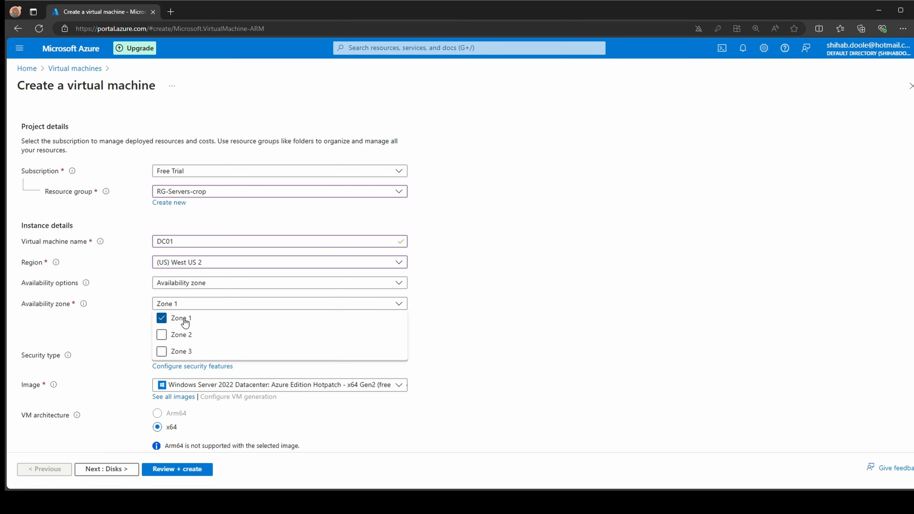
pyautogui.click(196, 322)
pyautogui.click(482, 309)
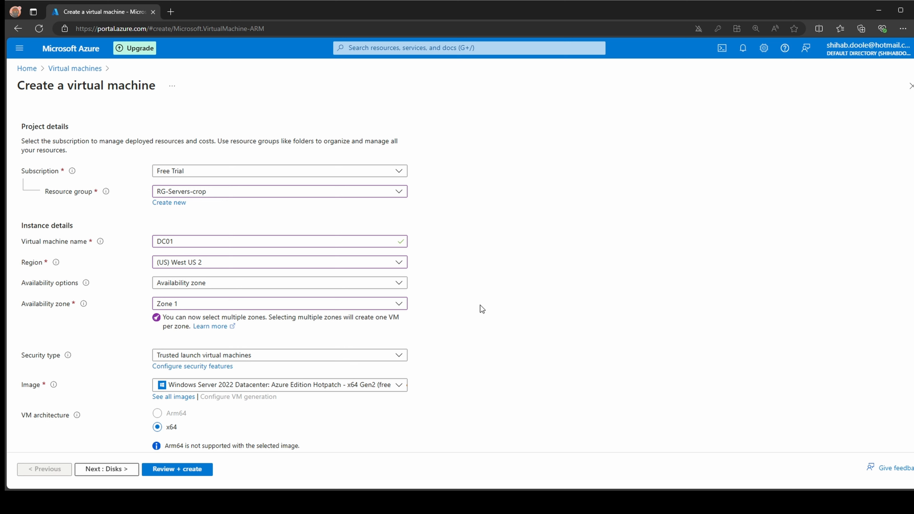
pyautogui.click(306, 305)
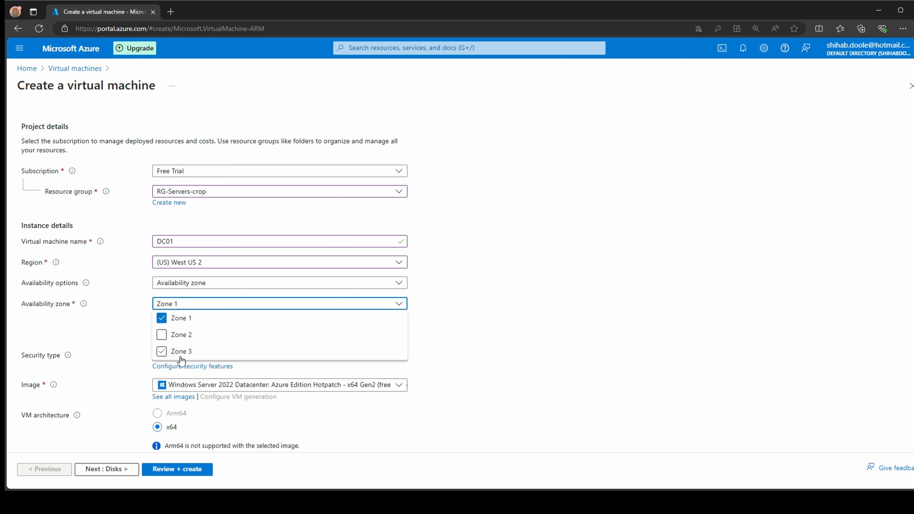
pyautogui.click(451, 318)
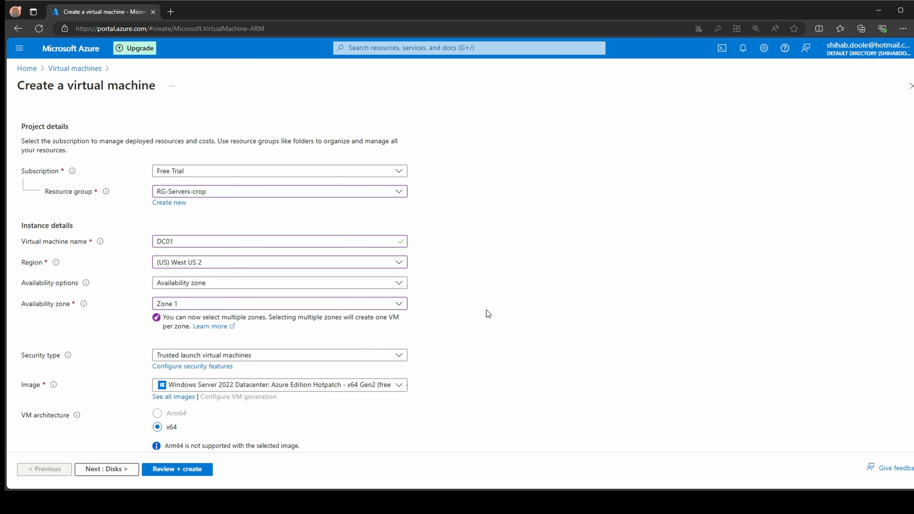
# - Set the virtual machine's security type to Trusted launch virtual machines
pyautogui.scroll(-2, 498, 349)
pyautogui.scroll(-4, 499, 349)
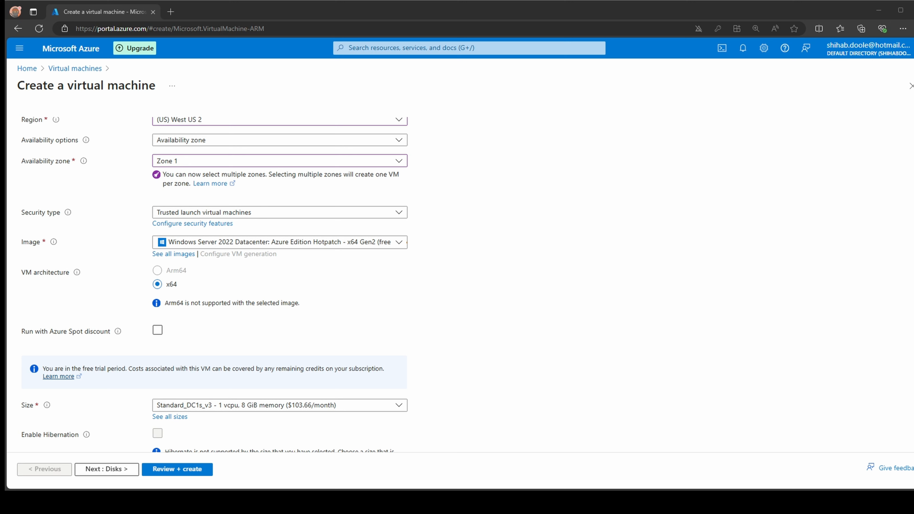
pyautogui.moveTo(77, 272)
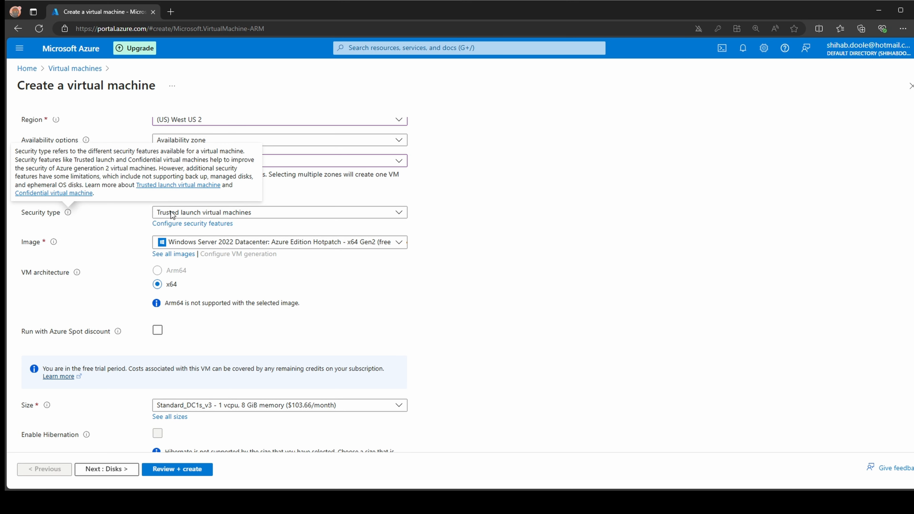
pyautogui.click(263, 212)
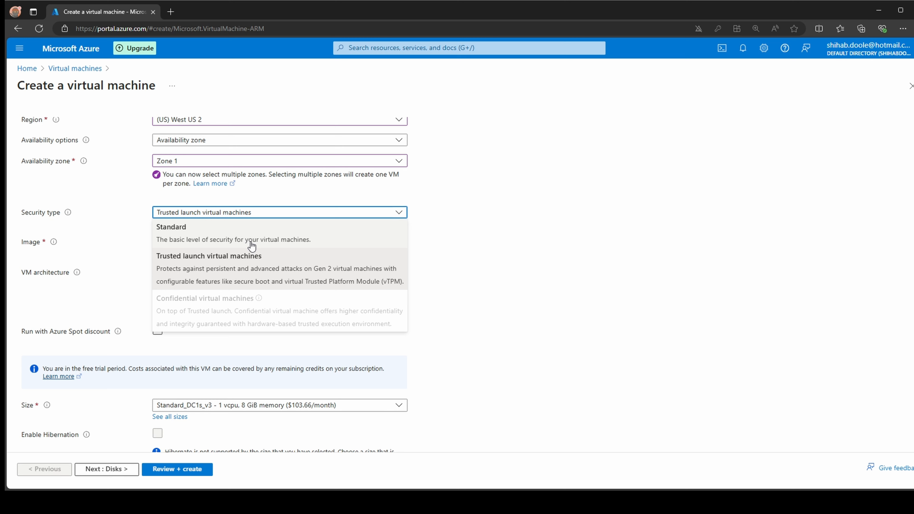
pyautogui.click(229, 273)
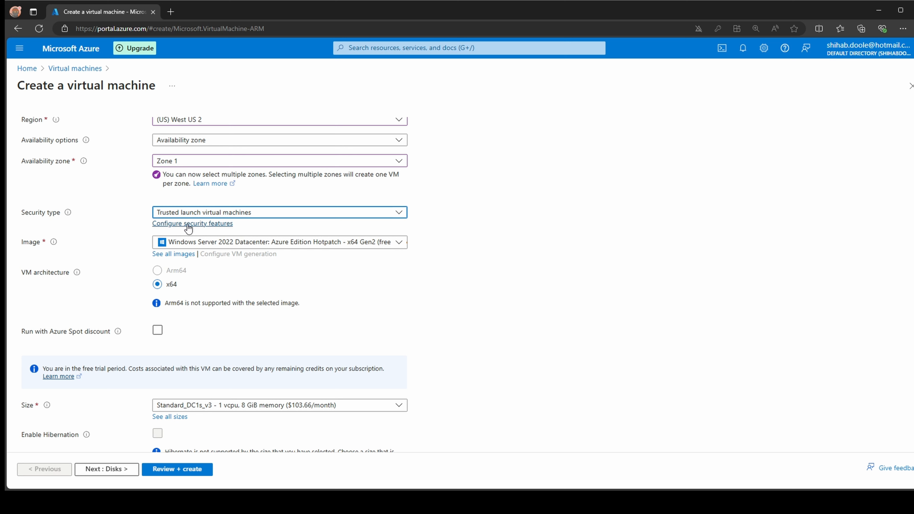
# - Configure the trusted launch security features to include integrity monitoring alongside secure boot and vTPM
pyautogui.click(209, 225)
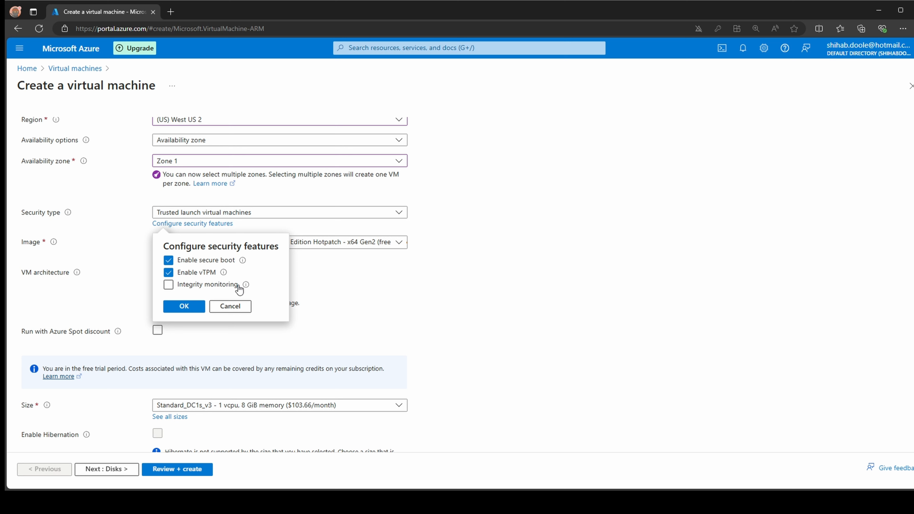
pyautogui.moveTo(241, 285)
pyautogui.click(169, 286)
pyautogui.click(185, 306)
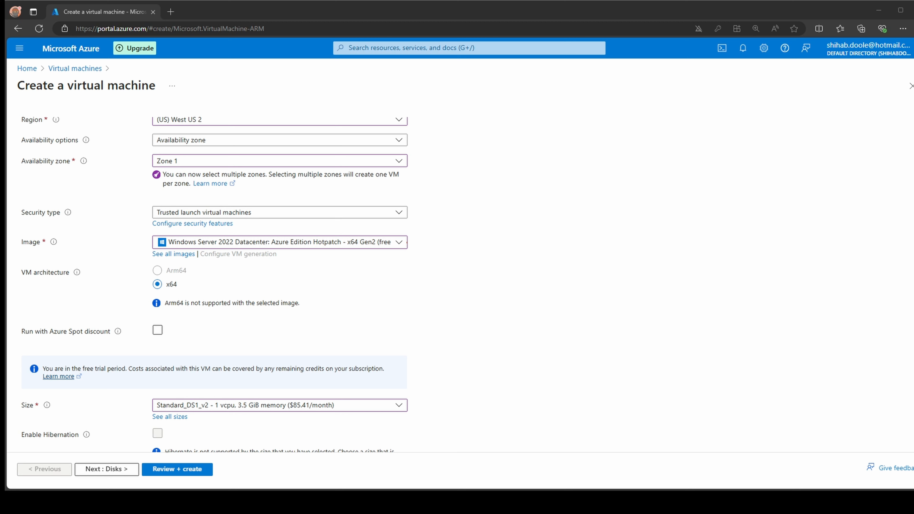
# - Choose DS2_v2 from the D-Series v2 group in the full list of VM sizes as the virtual machine's size
pyautogui.scroll(-1, 213, 281)
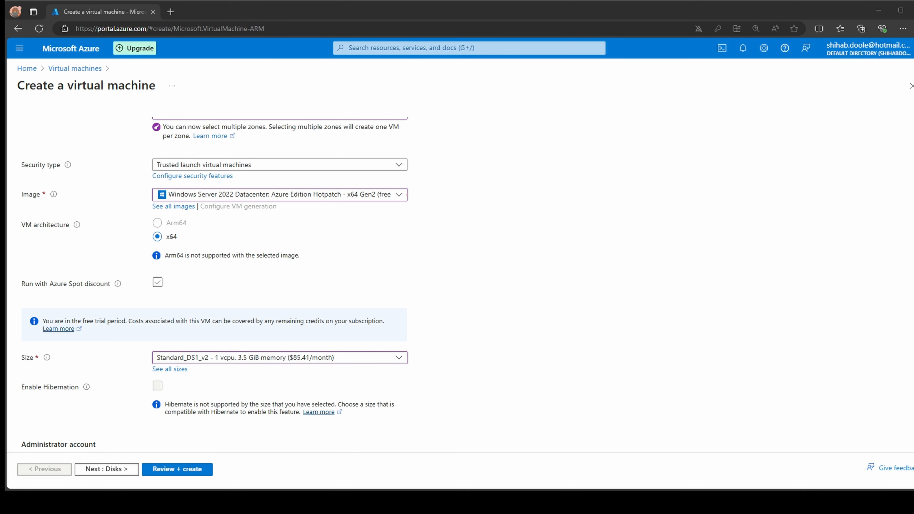
pyautogui.scroll(-2, 157, 282)
pyautogui.moveTo(47, 262)
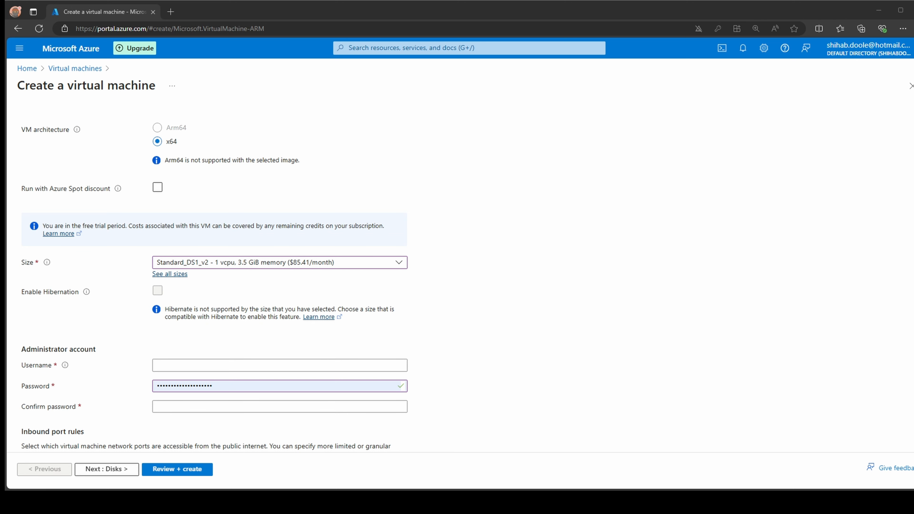
pyautogui.click(177, 275)
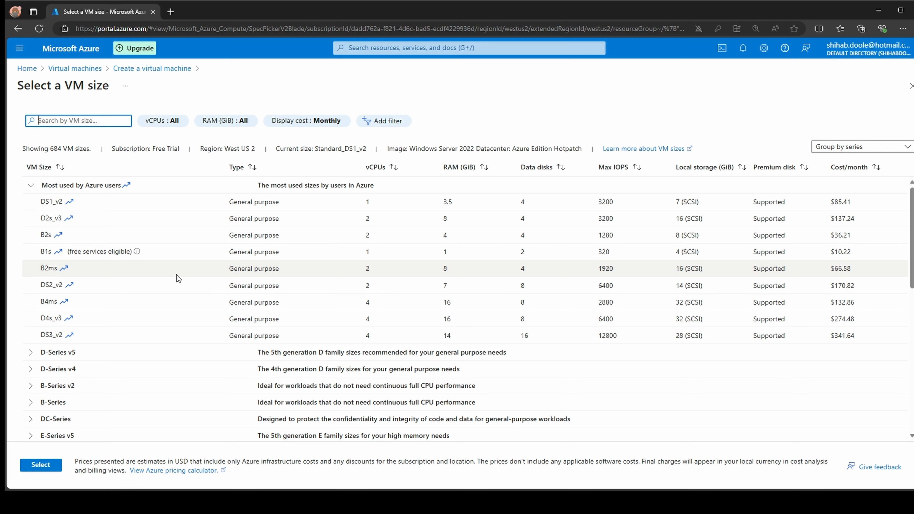
pyautogui.scroll(-5, 176, 274)
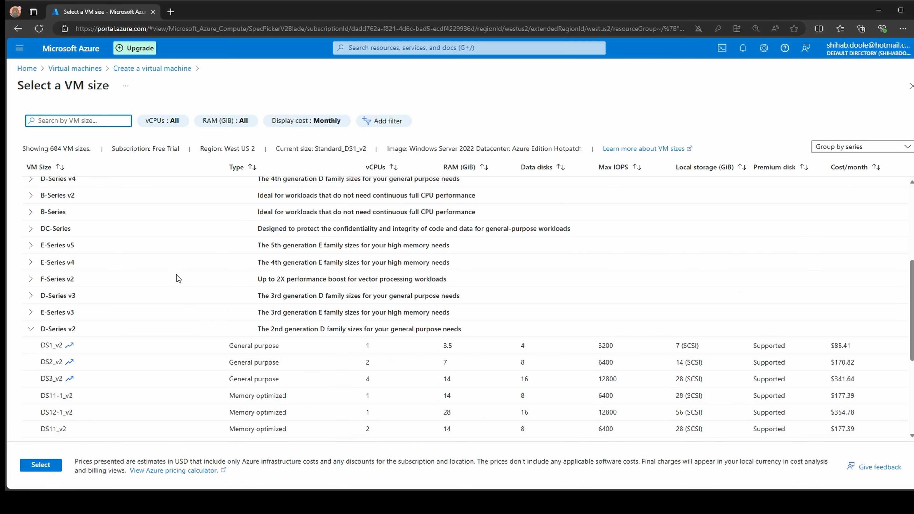
pyautogui.scroll(-1, 177, 275)
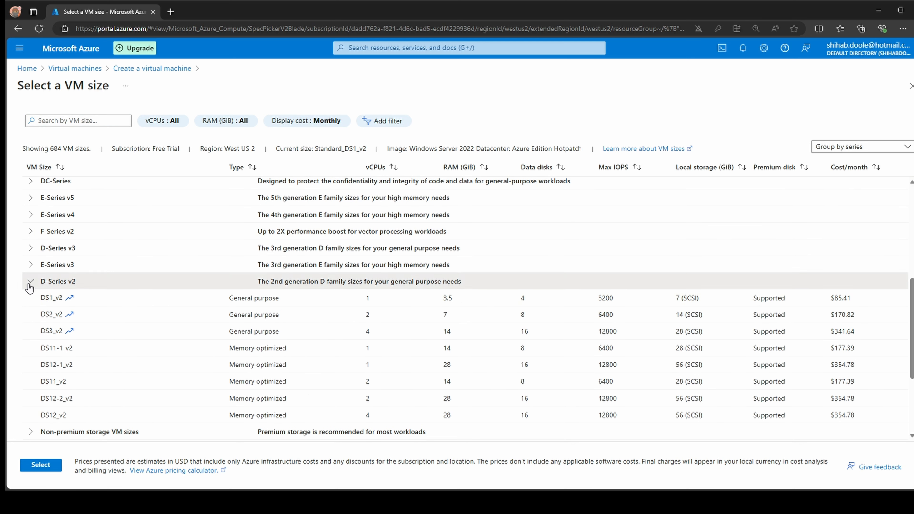
pyautogui.click(59, 283)
pyautogui.click(31, 283)
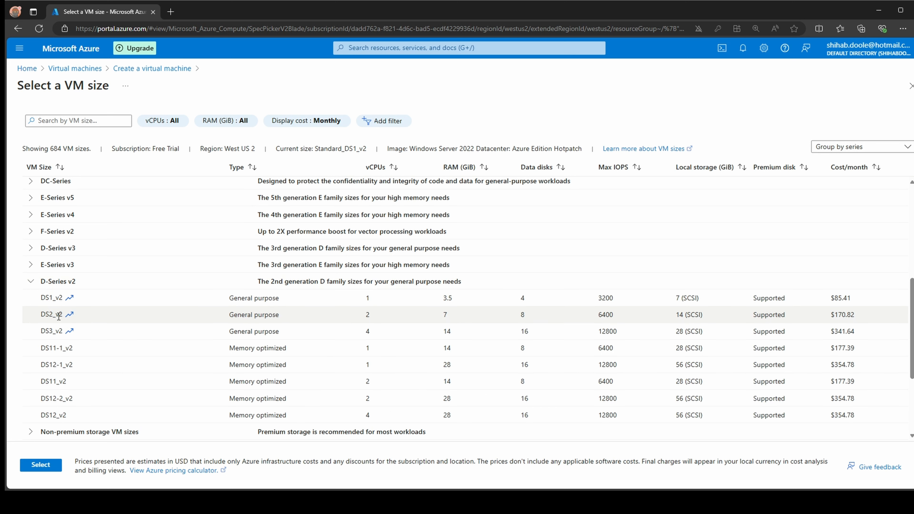
pyautogui.click(75, 317)
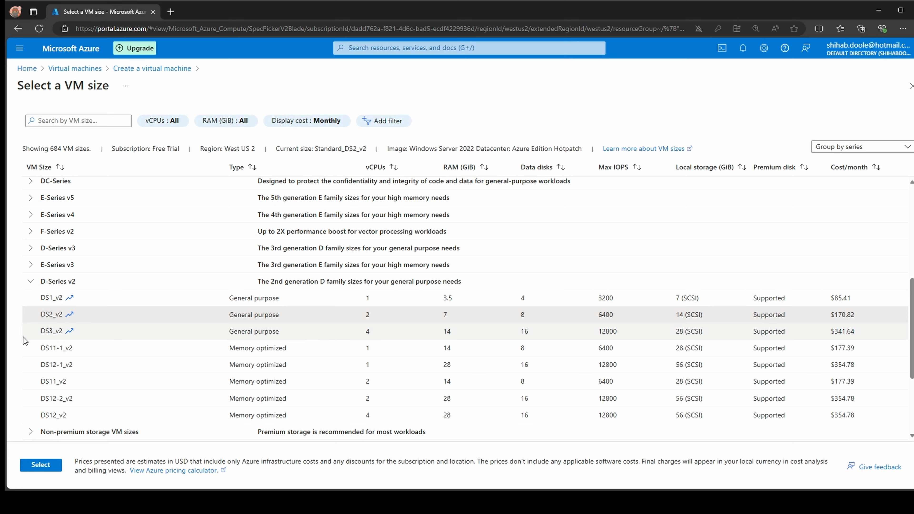
pyautogui.doubleClick(77, 316)
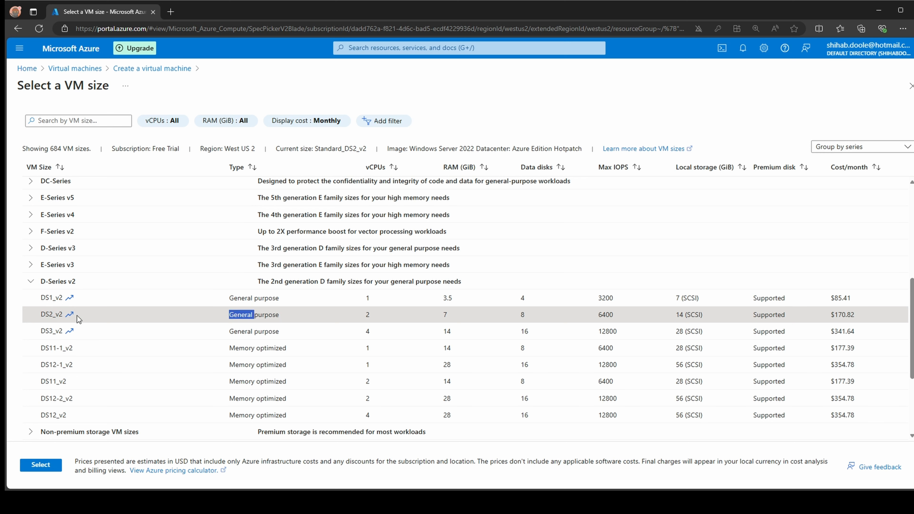
pyautogui.click(102, 316)
pyautogui.click(39, 465)
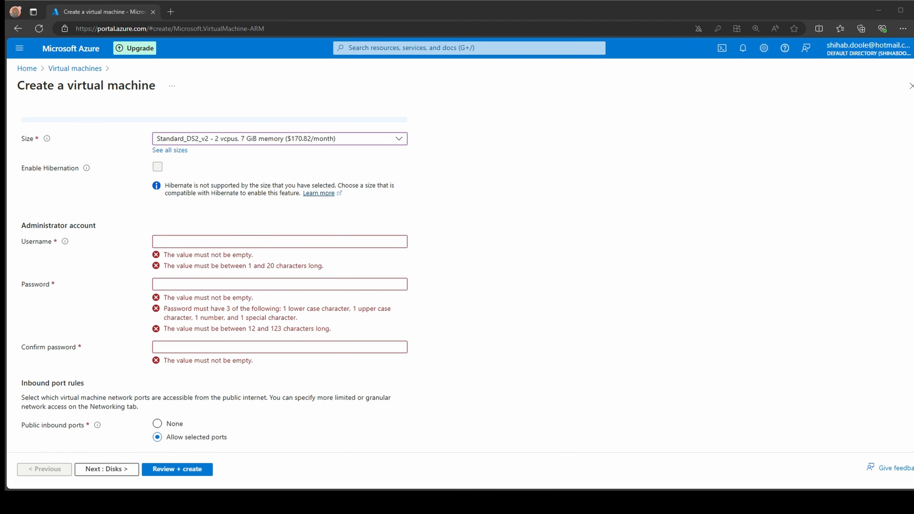
# - Set the administrator account's username to ITSamuraiTeacher
pyautogui.click(572, 207)
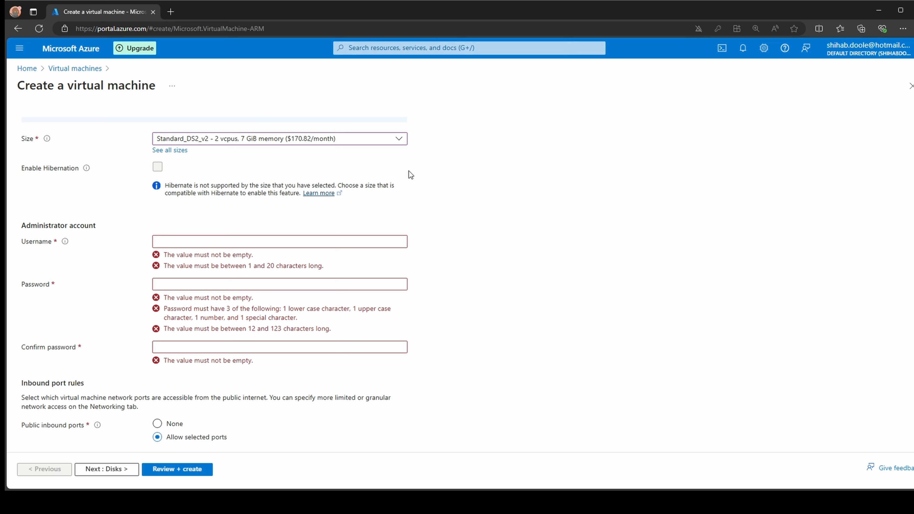
pyautogui.click(185, 240)
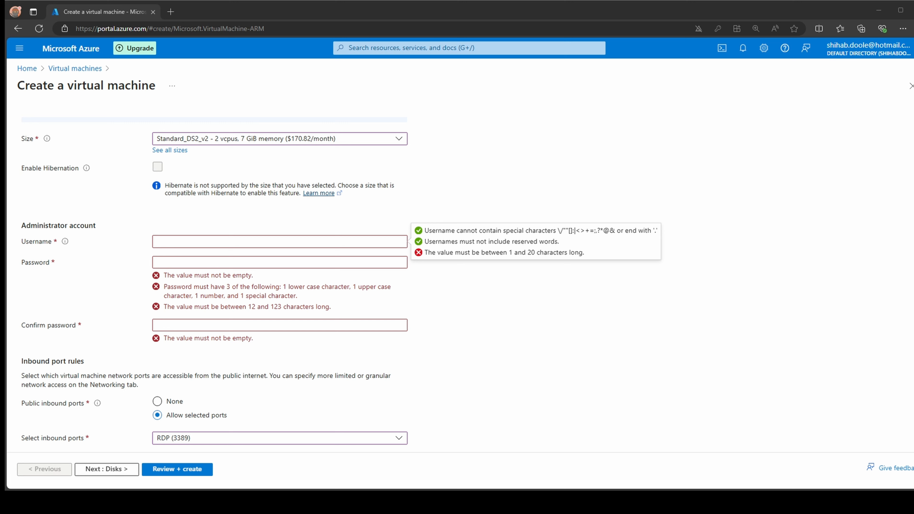
pyautogui.click(180, 242)
pyautogui.write('ITSamuraiTeacher')
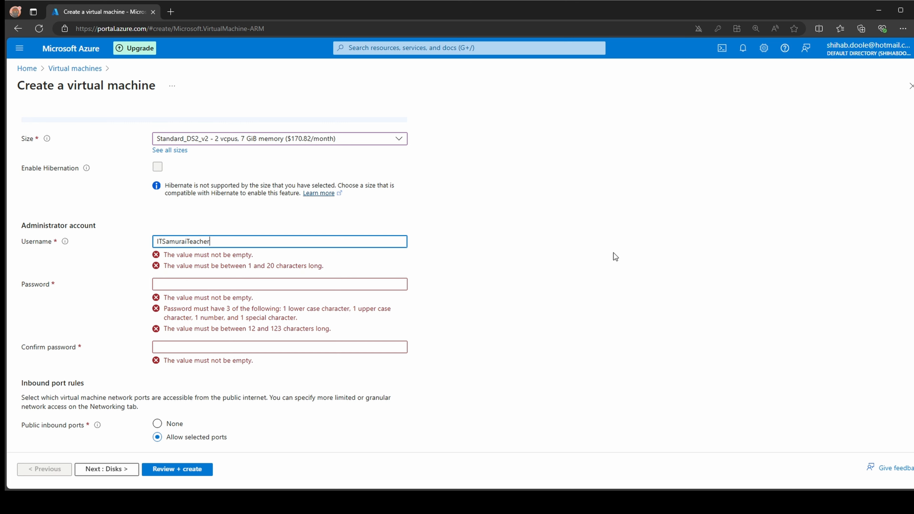
pyautogui.click(614, 252)
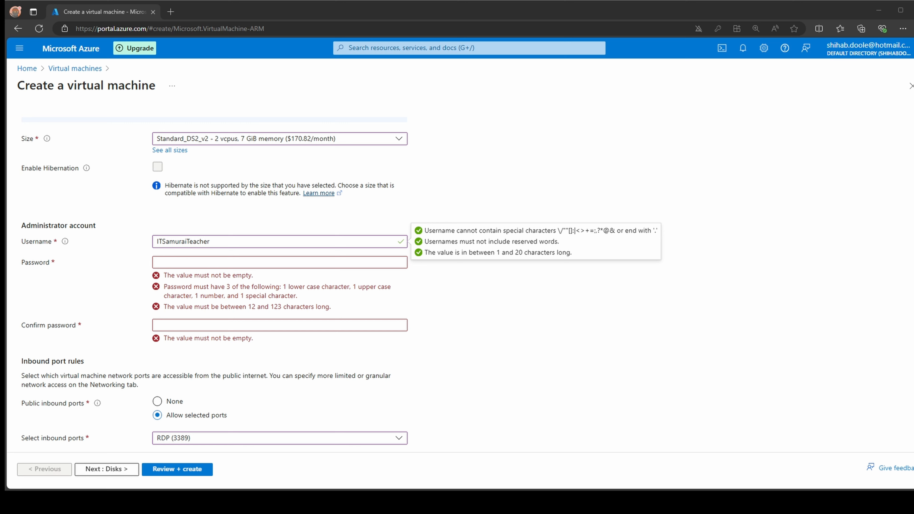
# - Enter the administrator account's password and repeat it in the confirmation field
pyautogui.click(206, 261)
pyautogui.hotkey('ctrl', 'v')
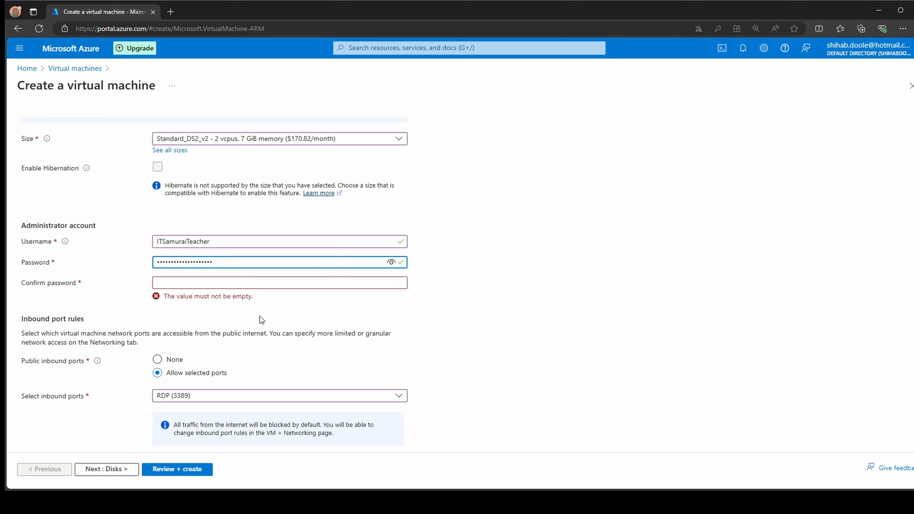
pyautogui.click(250, 283)
pyautogui.hotkey('ctrl', 'v')
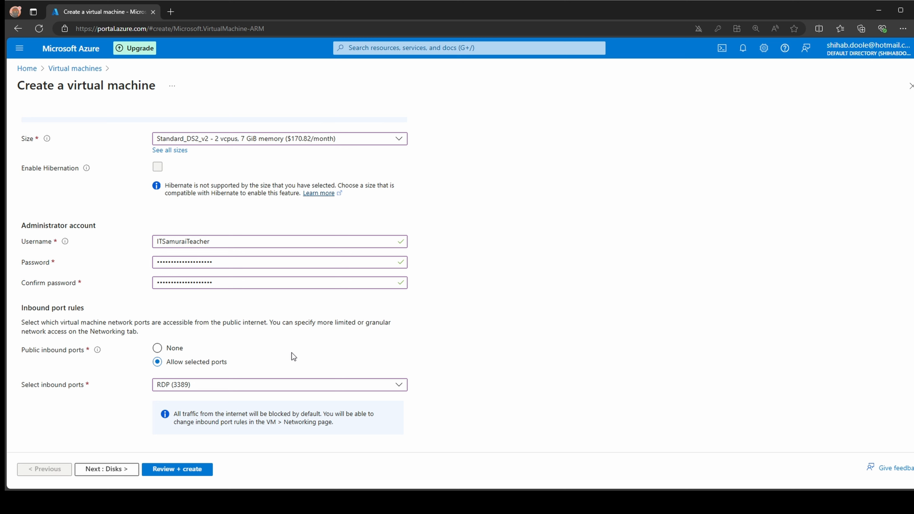
# - Continue to the disk settings and set the OS disk type to Standard SSD with zone-redundant storage
pyautogui.click(113, 474)
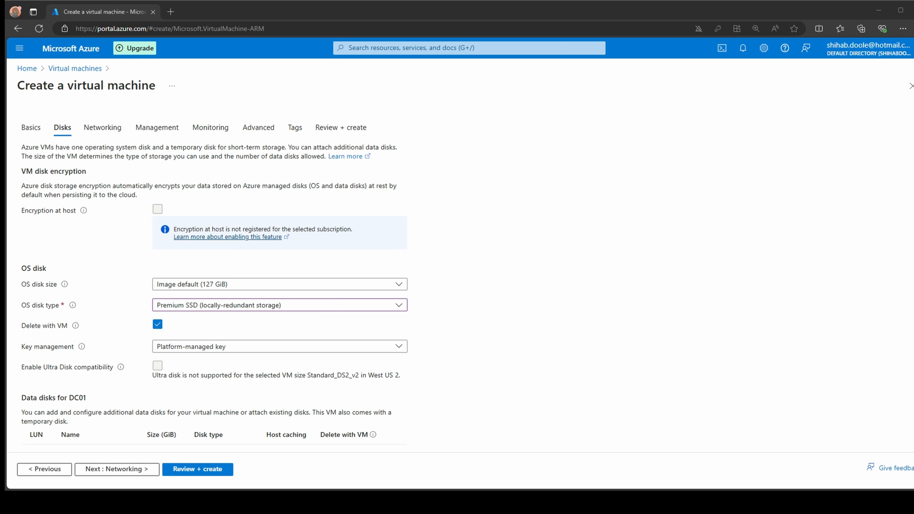
pyautogui.click(208, 304)
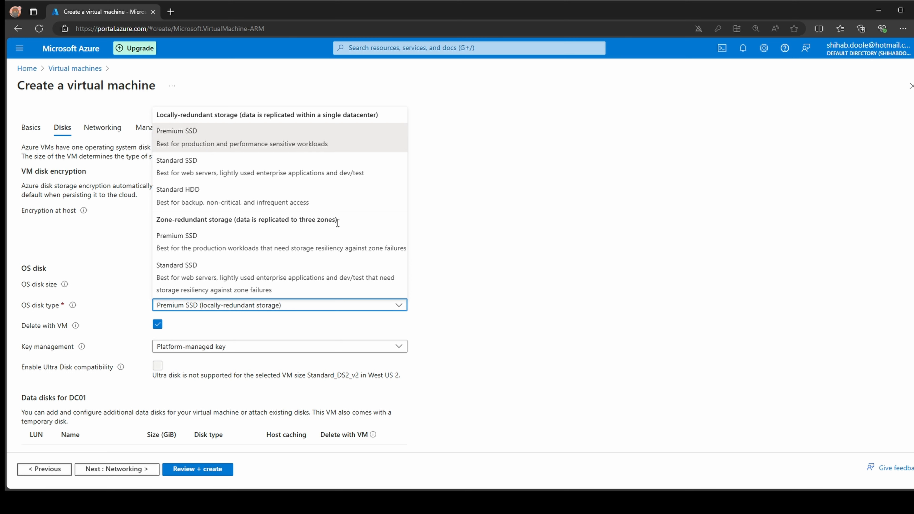
pyautogui.click(180, 274)
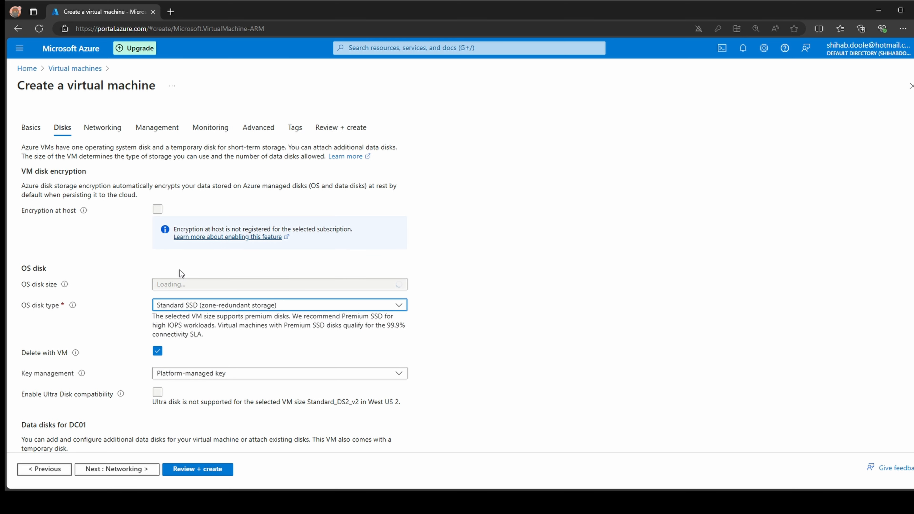
# - Return to the basic settings and check the virtual machine's availability zone selection
pyautogui.click(31, 127)
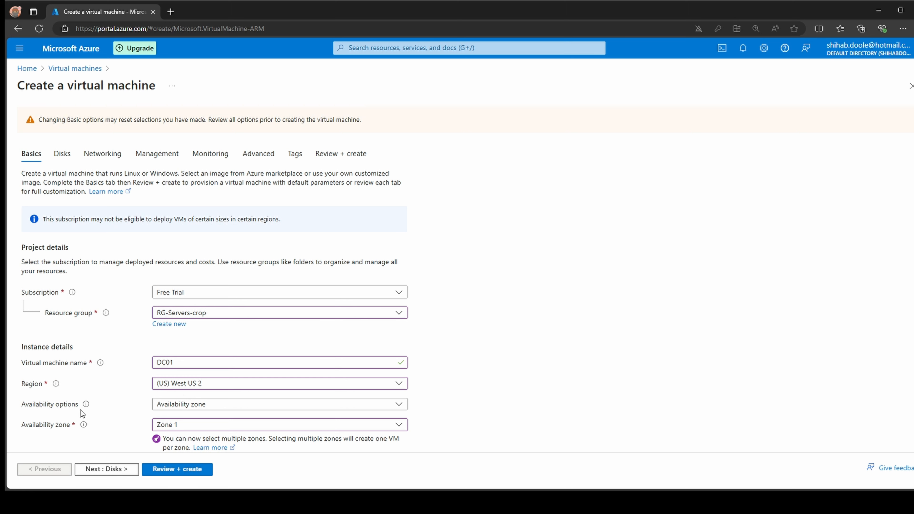
pyautogui.scroll(-1, 196, 408)
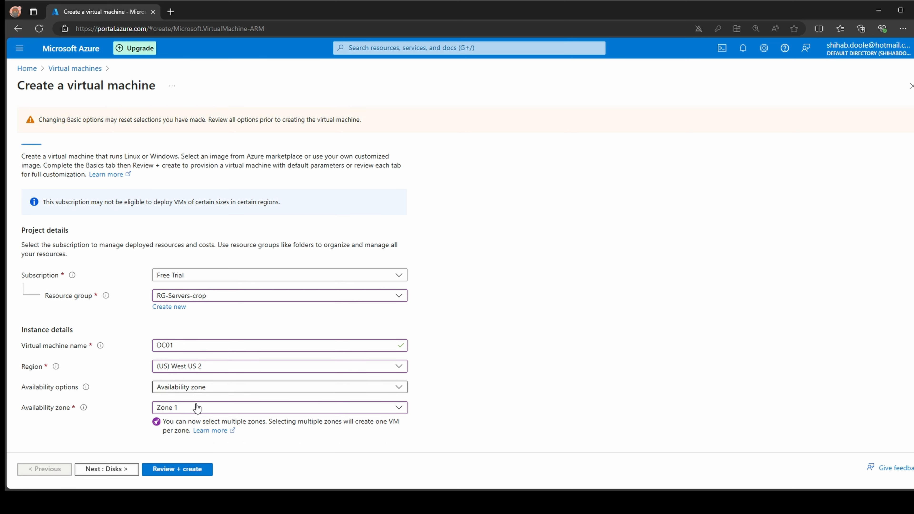
pyautogui.click(201, 379)
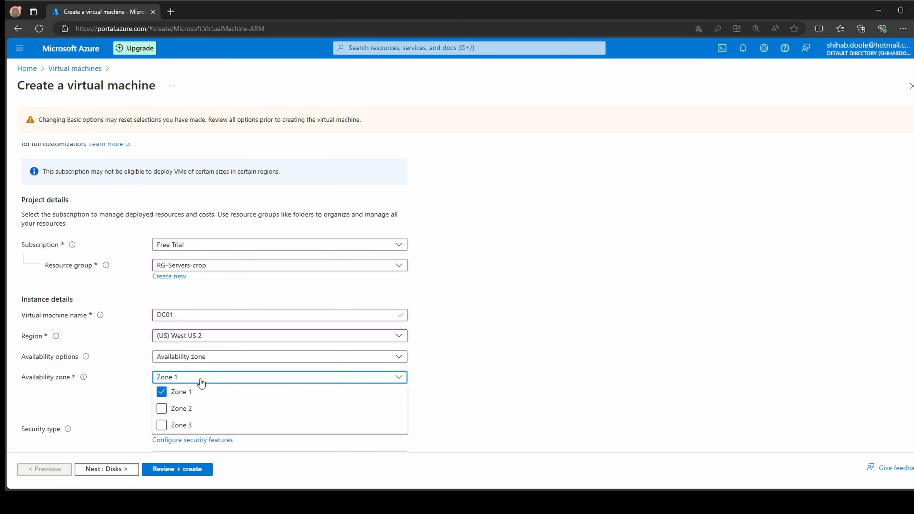
pyautogui.click(121, 129)
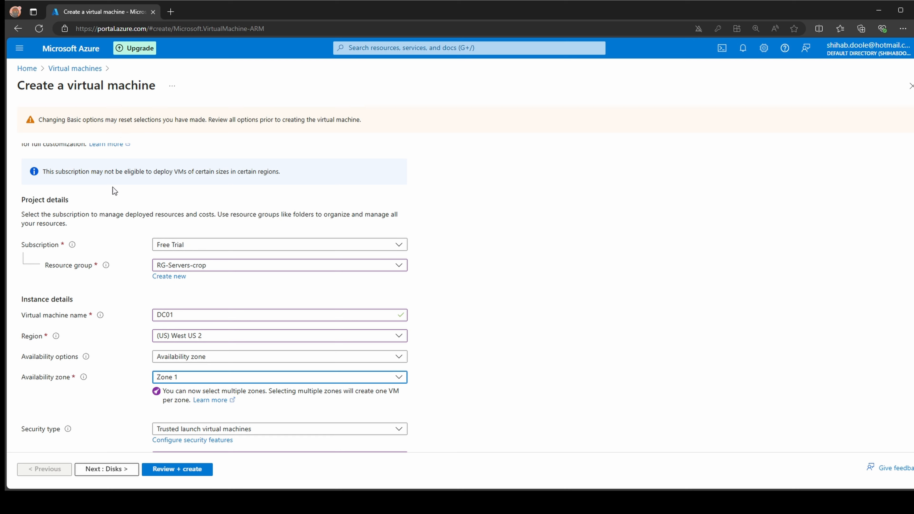
# - Check the availability options offered for the virtual machine without changing the current selection
pyautogui.scroll(1, 113, 187)
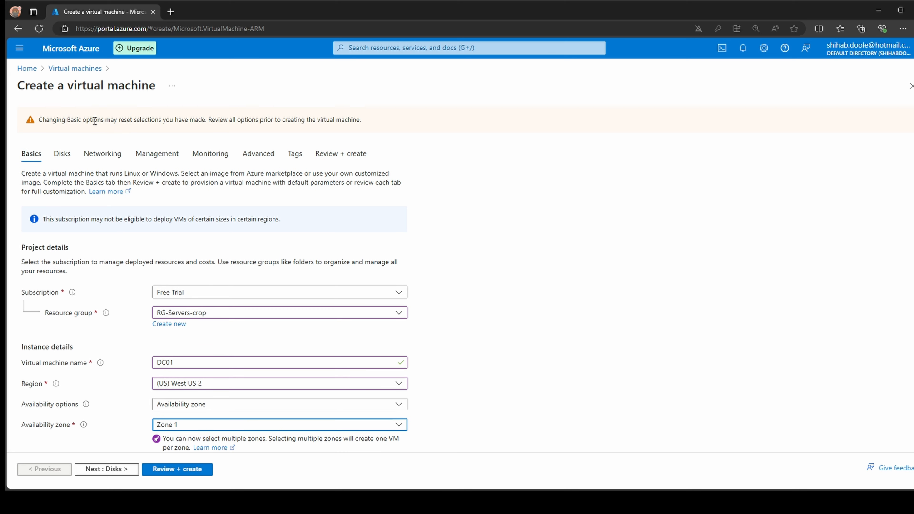
pyautogui.click(208, 408)
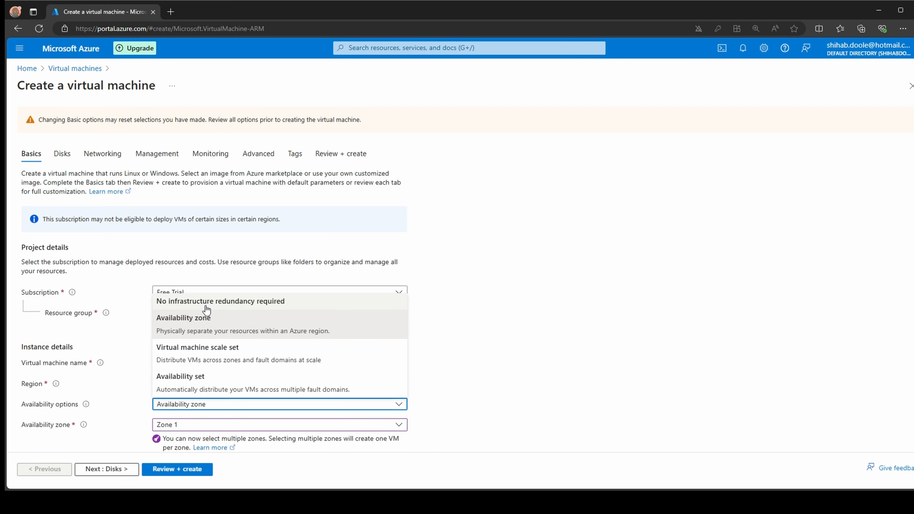
pyautogui.click(606, 250)
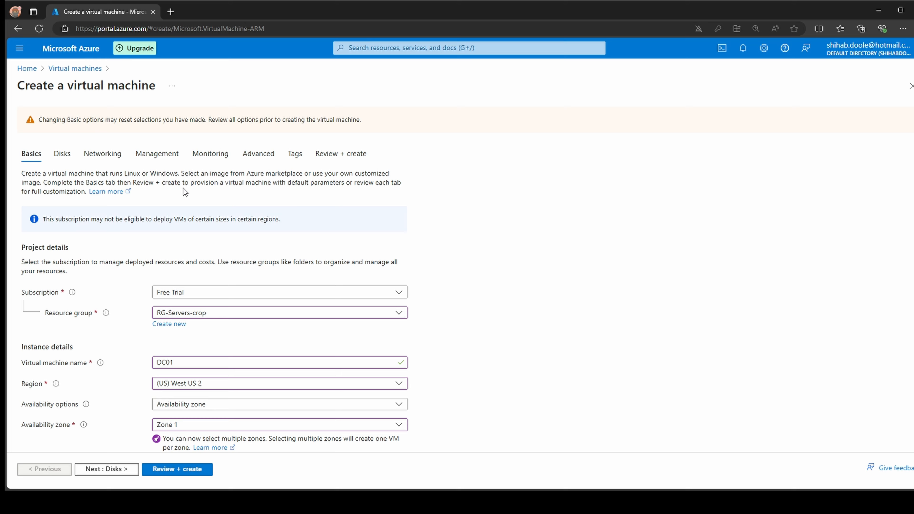
# - Return to the disk settings, compare the OS disk types and reselect Standard SSD with zone-redundant storage
pyautogui.click(59, 155)
pyautogui.scroll(-1, 250, 297)
pyautogui.click(251, 261)
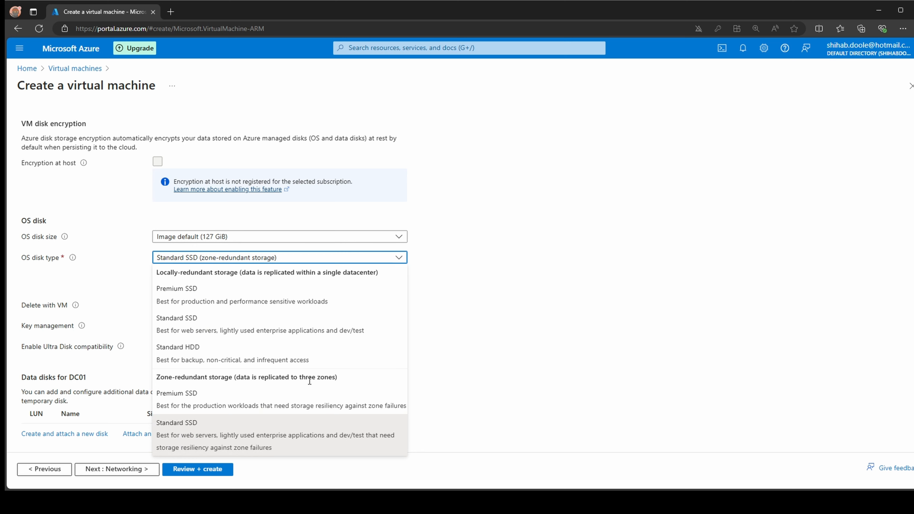
pyautogui.click(185, 436)
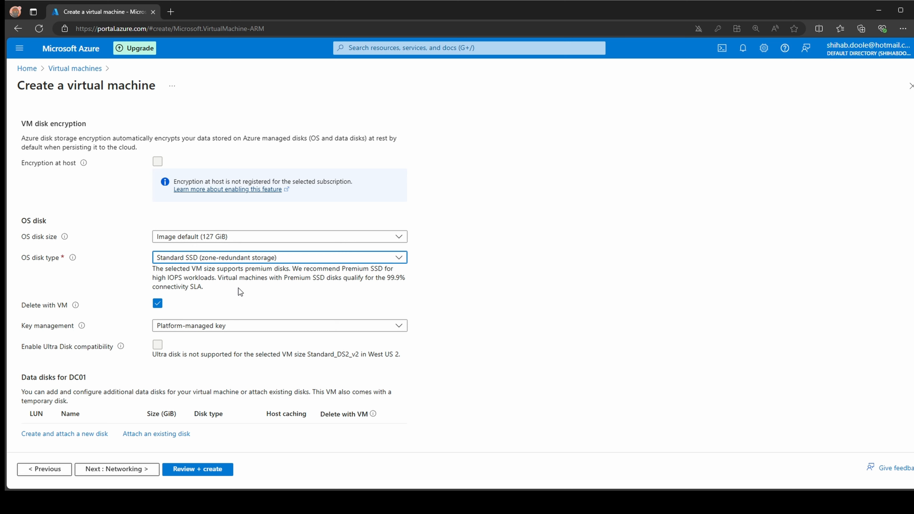
pyautogui.click(280, 265)
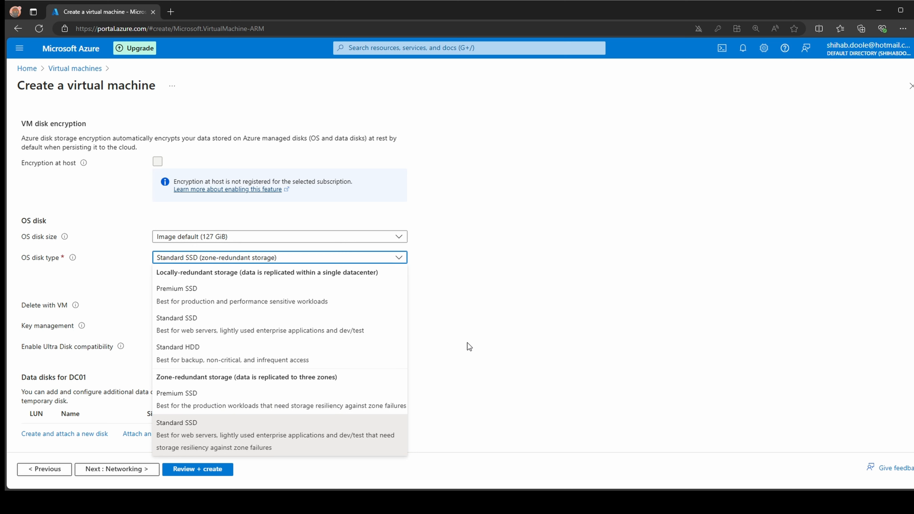
pyautogui.click(509, 339)
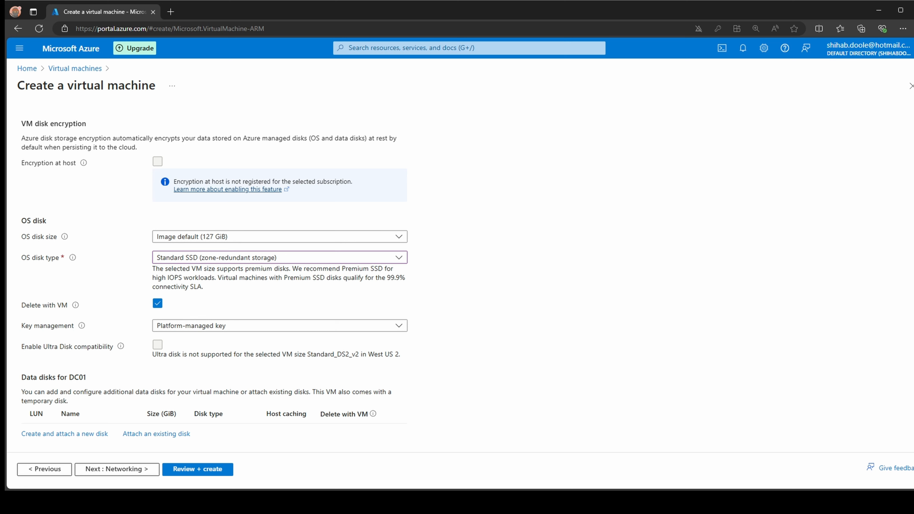
pyautogui.scroll(2, 215, 287)
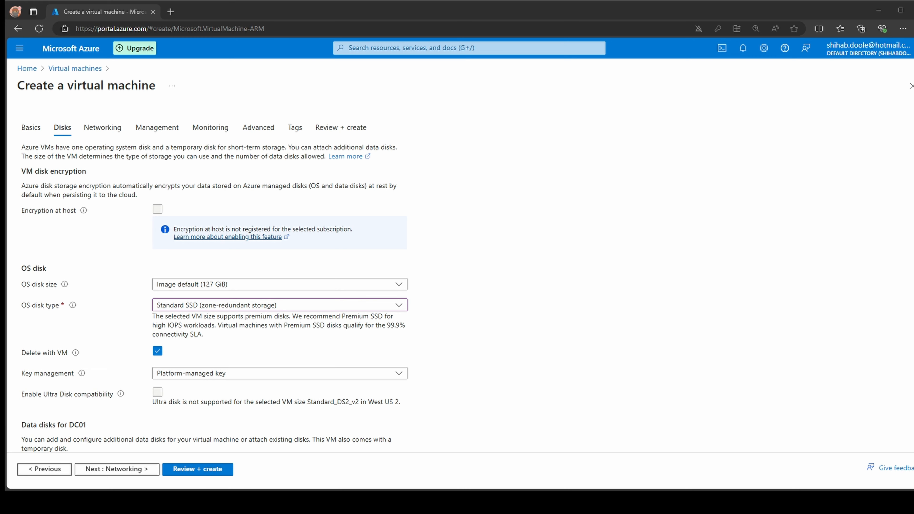
pyautogui.scroll(-2, 215, 284)
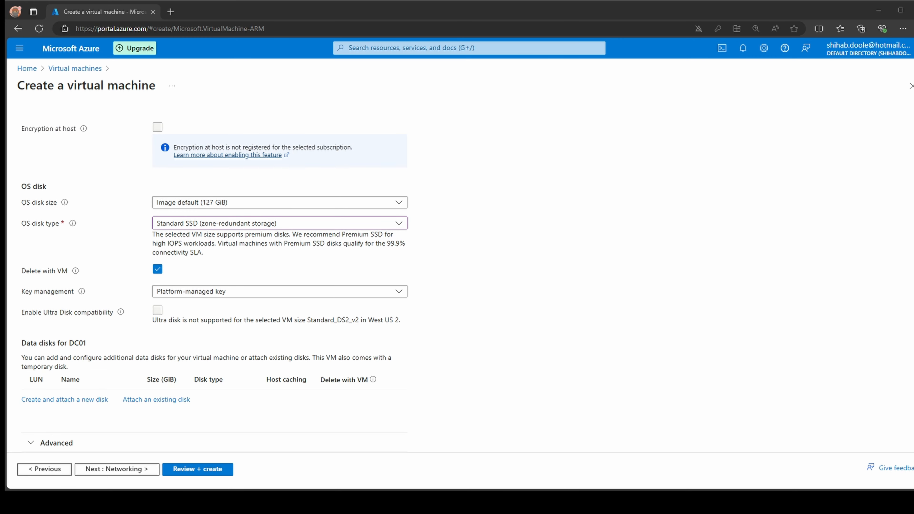
pyautogui.scroll(2, 215, 285)
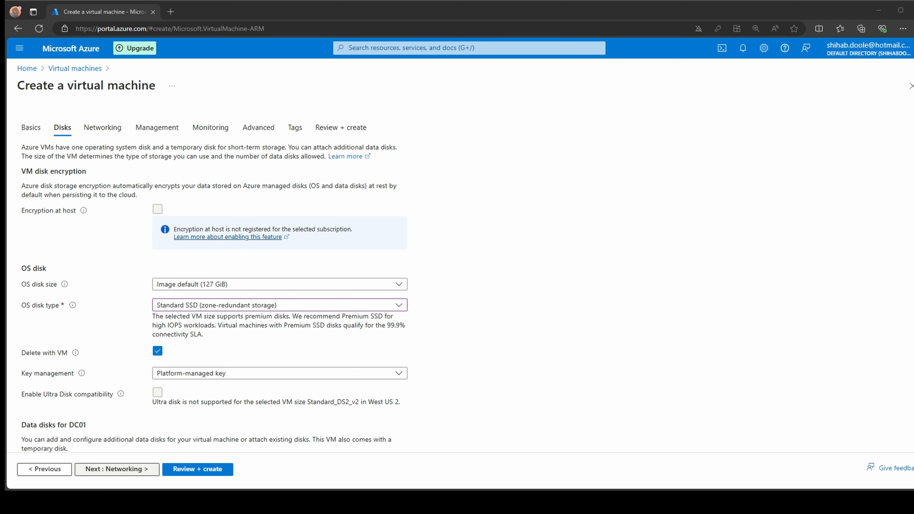
# - Continue to the networking settings and attach the virtual machine to MySmallBizVnet on the BackendSubnet (10.0.1.0/24) subnet
pyautogui.click(115, 470)
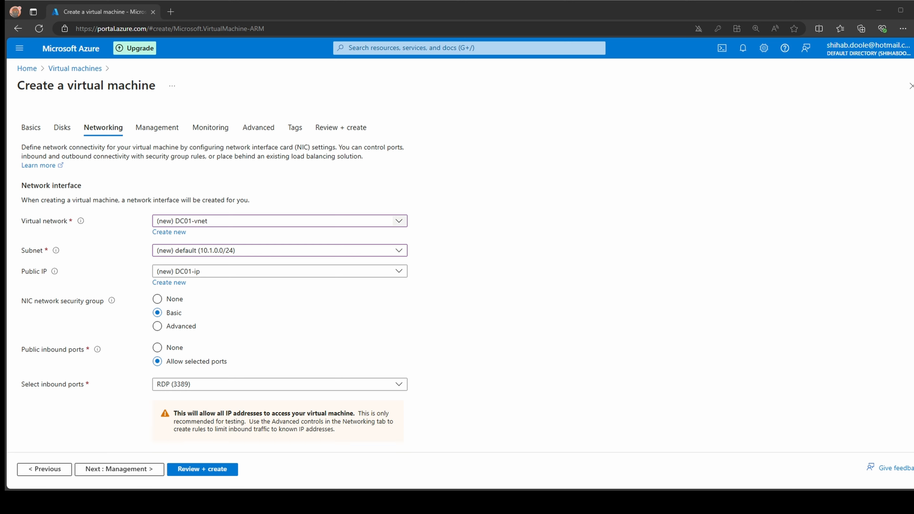
pyautogui.click(399, 221)
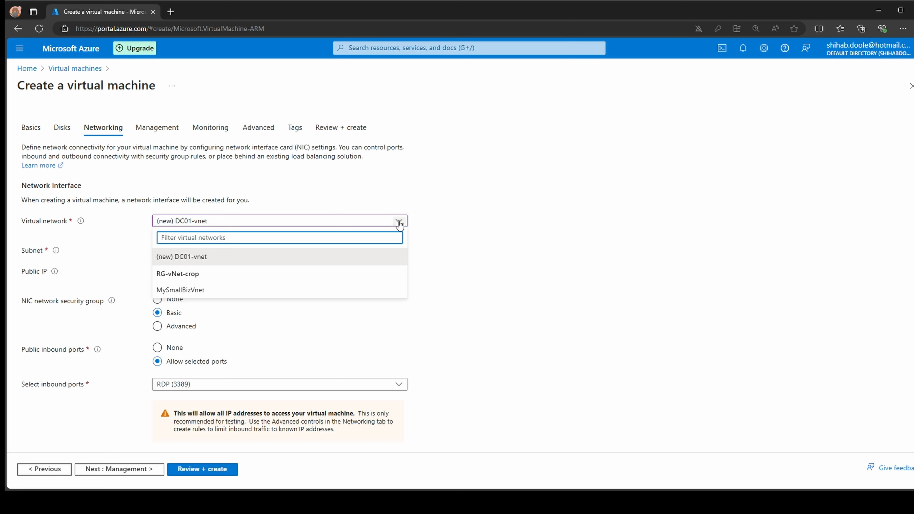
pyautogui.click(195, 291)
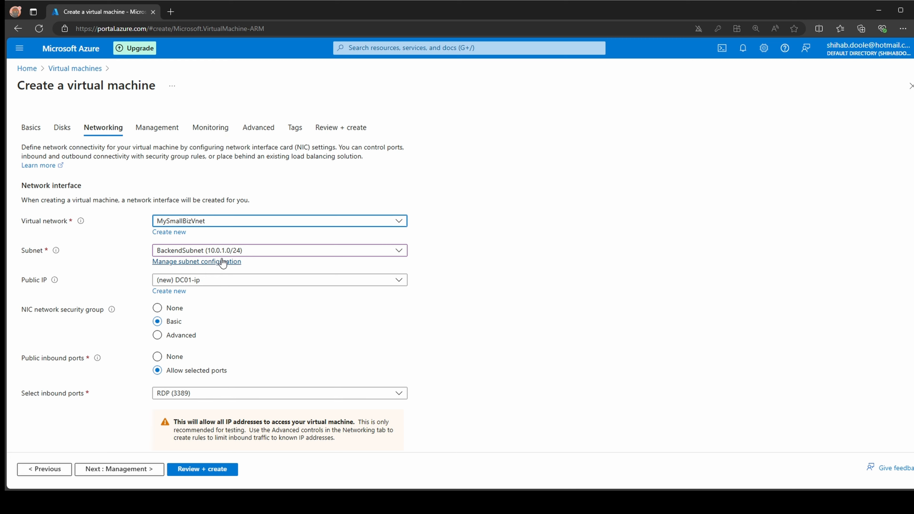
pyautogui.scroll(-1, 223, 262)
pyautogui.click(266, 205)
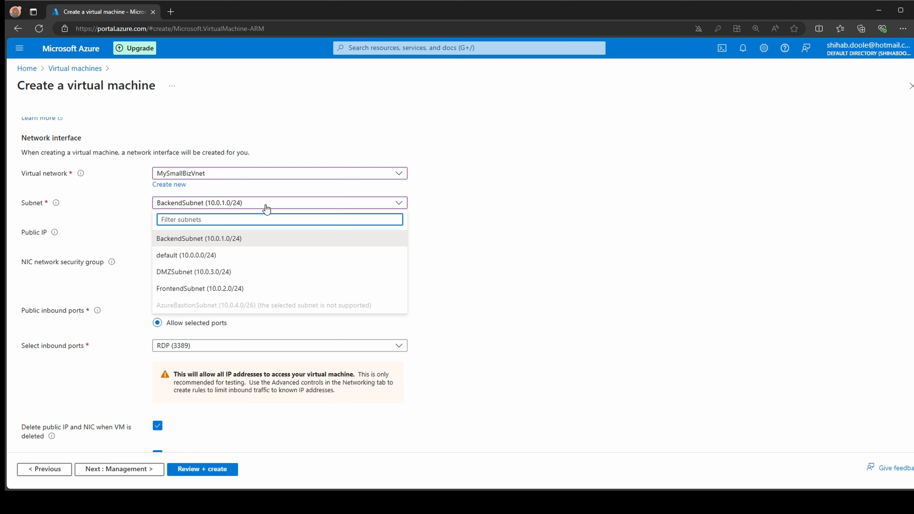
pyautogui.click(205, 241)
pyautogui.scroll(-1, 216, 252)
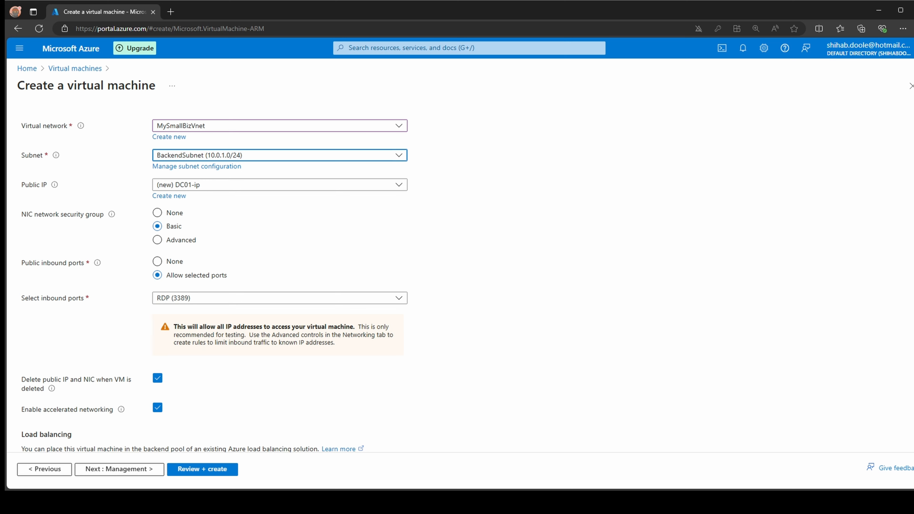
pyautogui.scroll(2, 456, 270)
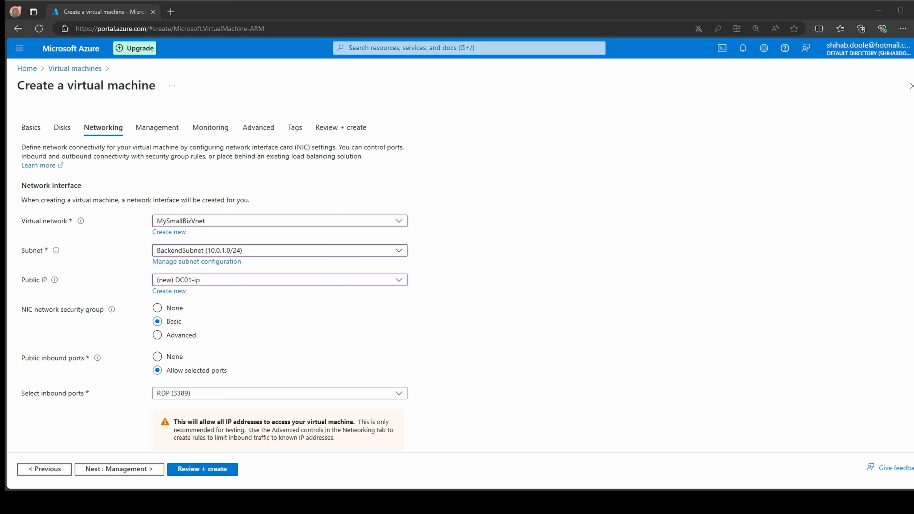
# - Create the public IP address DC01-ip with Microsoft network routing and availability zone Zone 1
pyautogui.moveTo(54, 279)
pyautogui.click(170, 291)
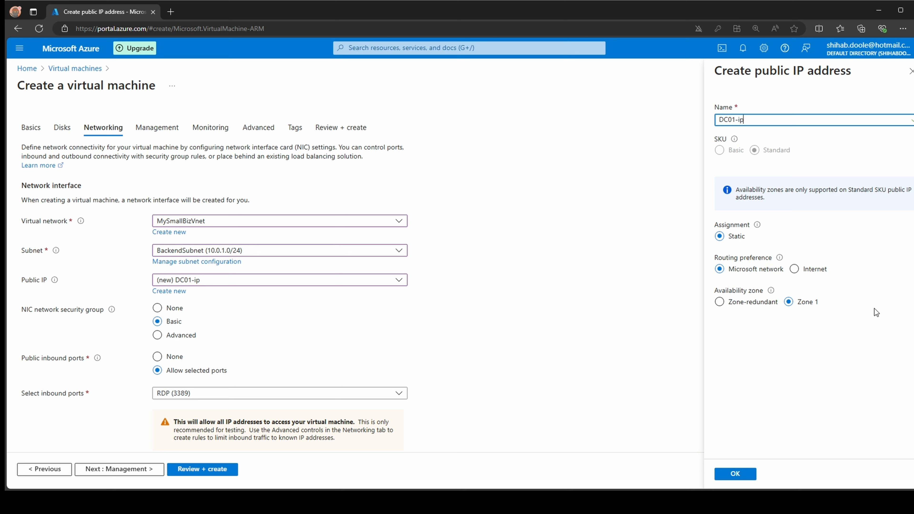
pyautogui.tripleClick(760, 120)
pyautogui.moveTo(781, 260)
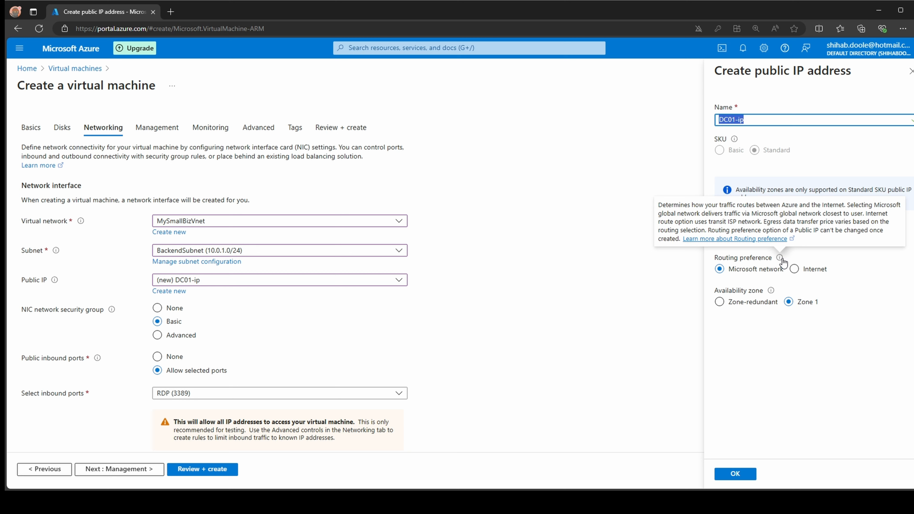
pyautogui.click(737, 275)
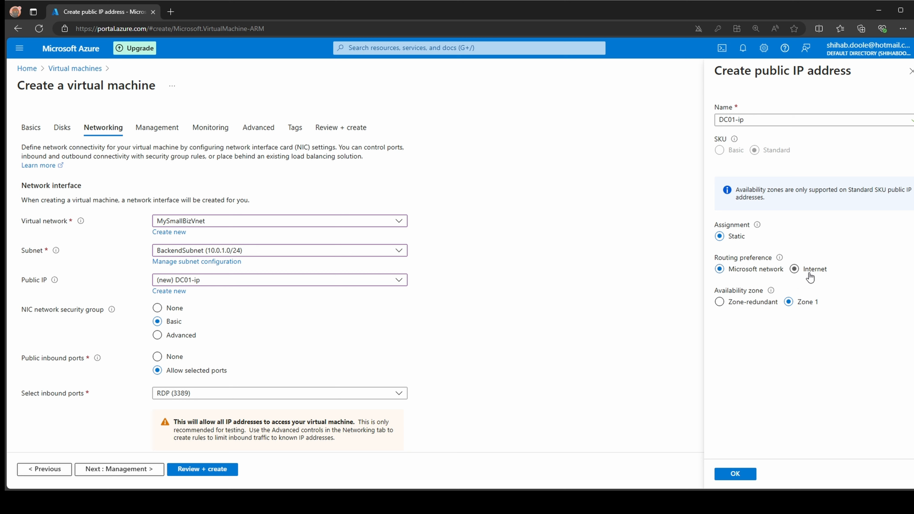
pyautogui.click(796, 270)
pyautogui.click(732, 269)
pyautogui.moveTo(771, 291)
pyautogui.click(733, 475)
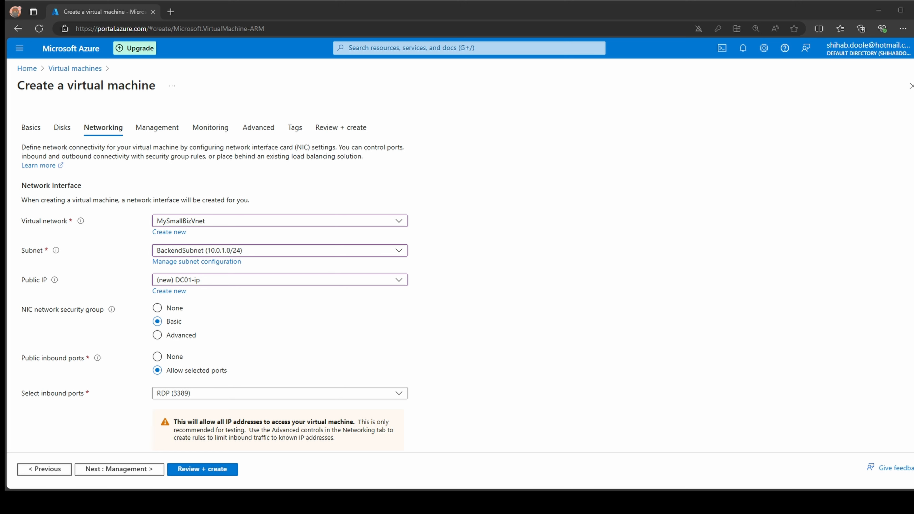
# - Review the inbound port and load balancing options, leave them as they are, and continue to the management settings
pyautogui.scroll(-4, 215, 284)
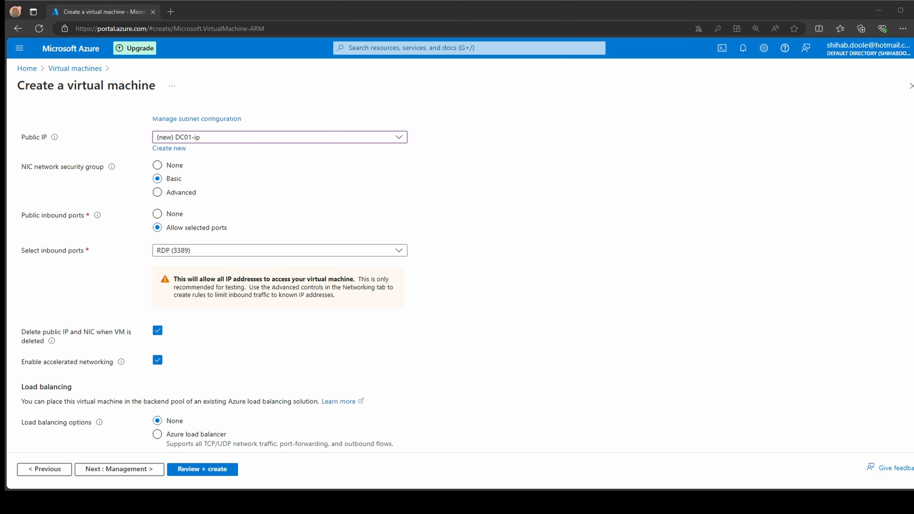
pyautogui.scroll(-1, 215, 284)
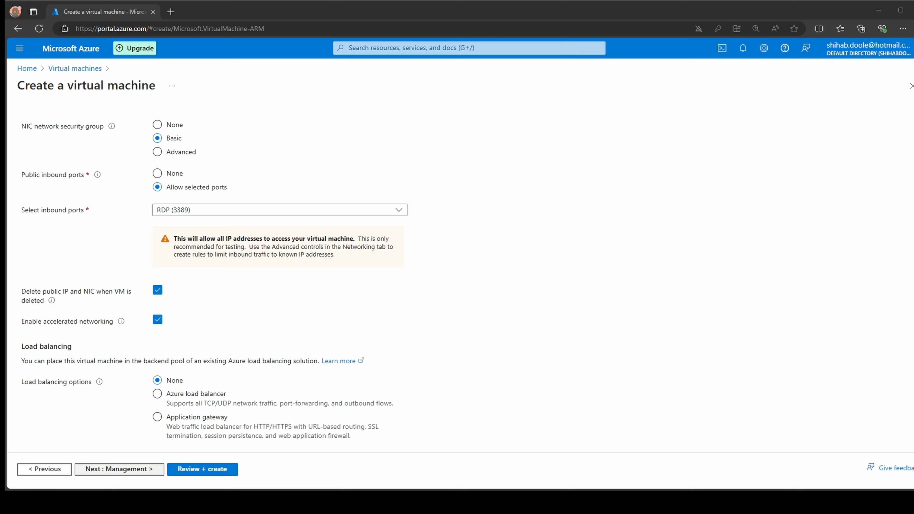
pyautogui.click(108, 470)
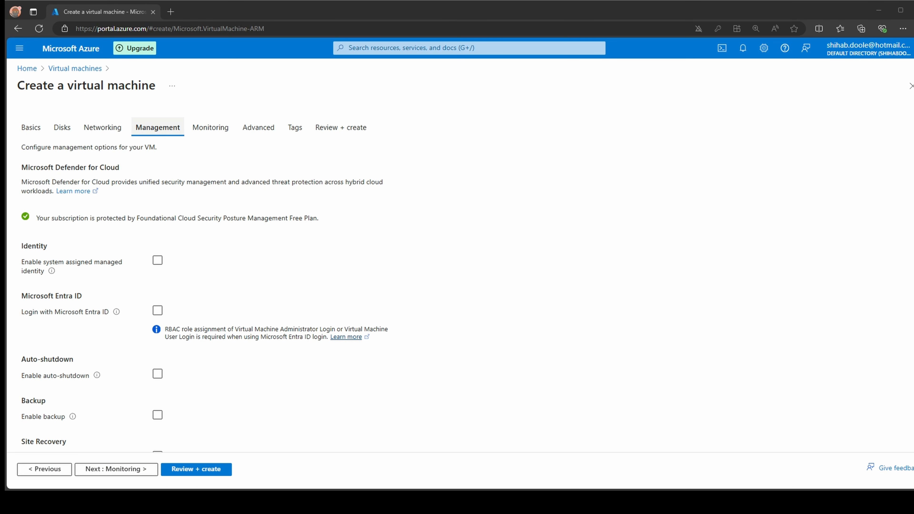
# - Switch Microsoft Entra ID login on and off again so that only the system assigned managed identity stays enabled
pyautogui.scroll(-3, 230, 284)
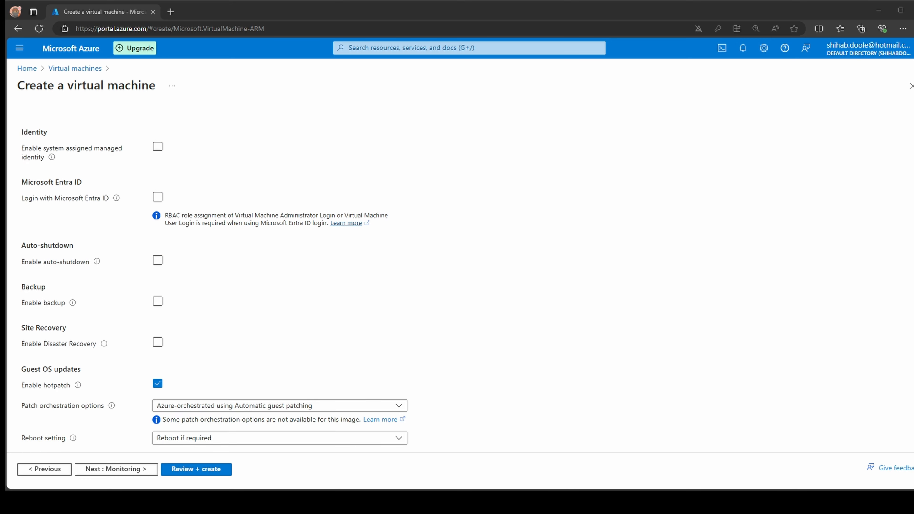
pyautogui.scroll(3, 231, 284)
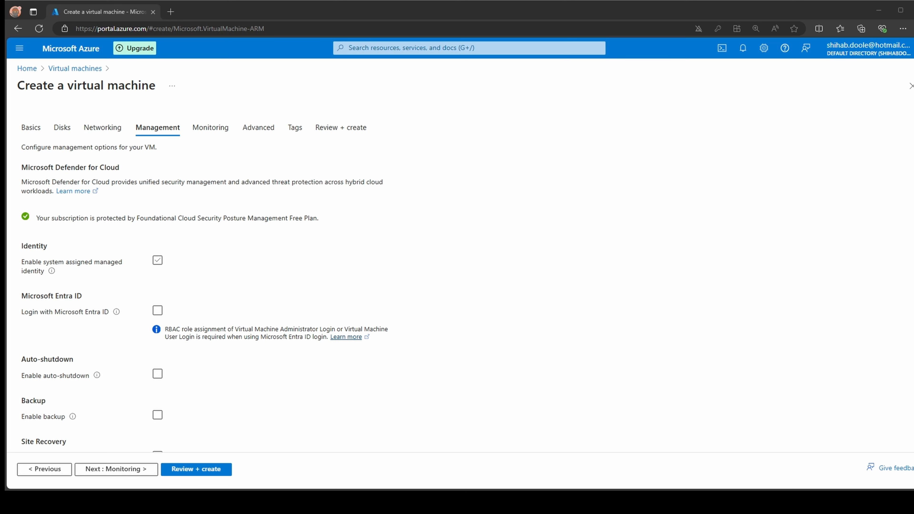
pyautogui.scroll(-3, 215, 284)
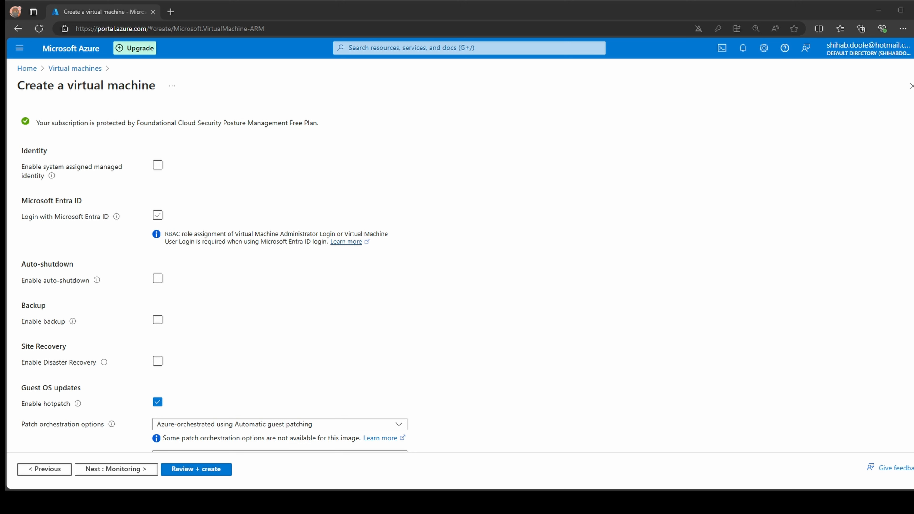
pyautogui.click(157, 215)
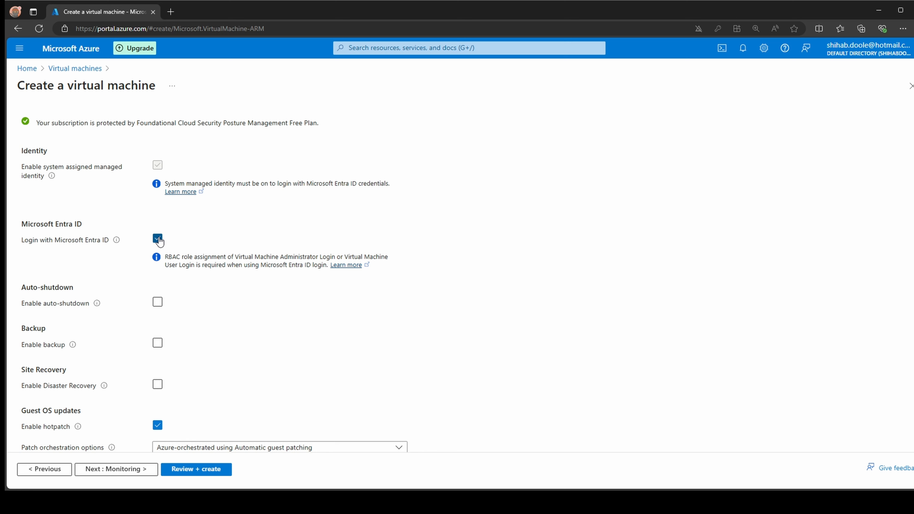
pyautogui.click(158, 239)
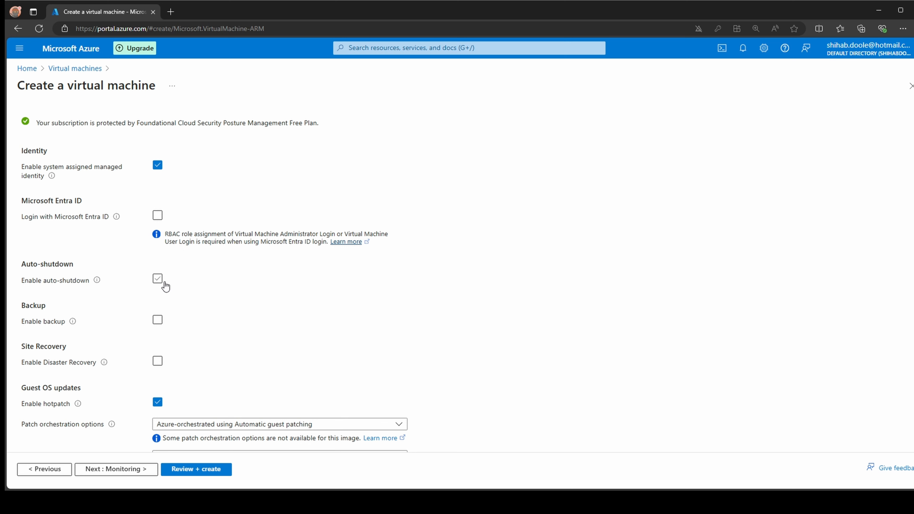
# - Review the auto-shutdown, backup, disaster recovery and guest OS update options, and continue to the monitoring settings
pyautogui.scroll(-2, 136, 344)
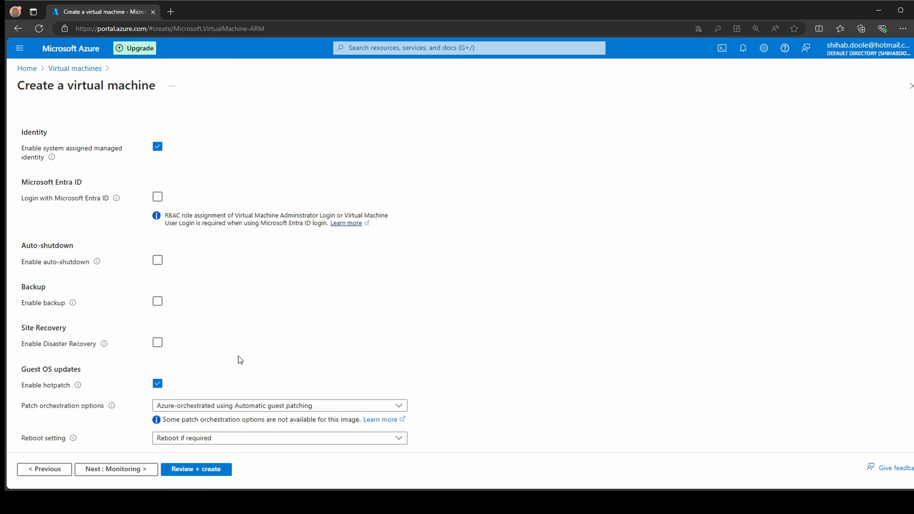
pyautogui.scroll(3, 238, 359)
pyautogui.scroll(-3, 237, 356)
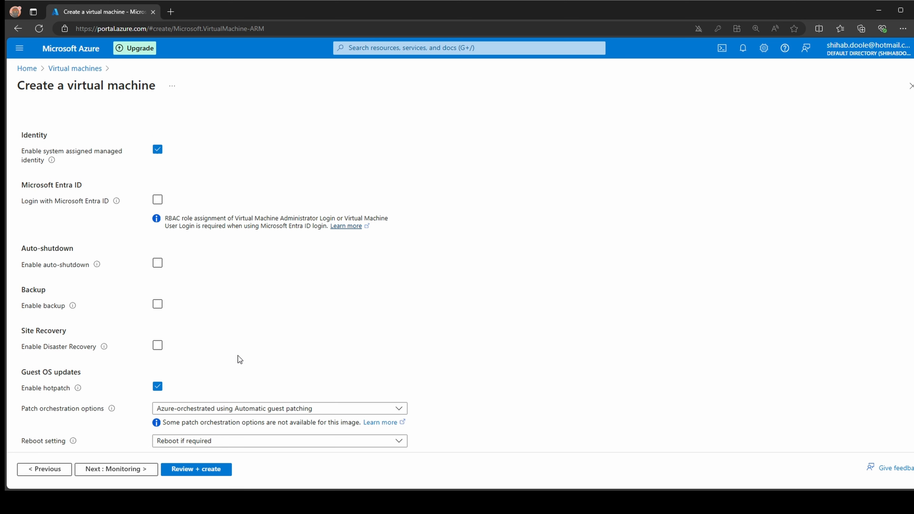
pyautogui.scroll(-1, 238, 358)
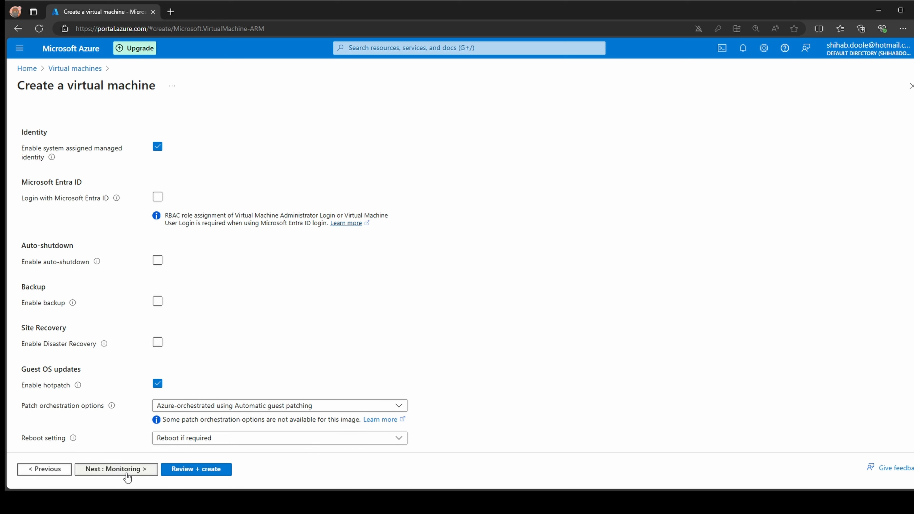
pyautogui.click(119, 472)
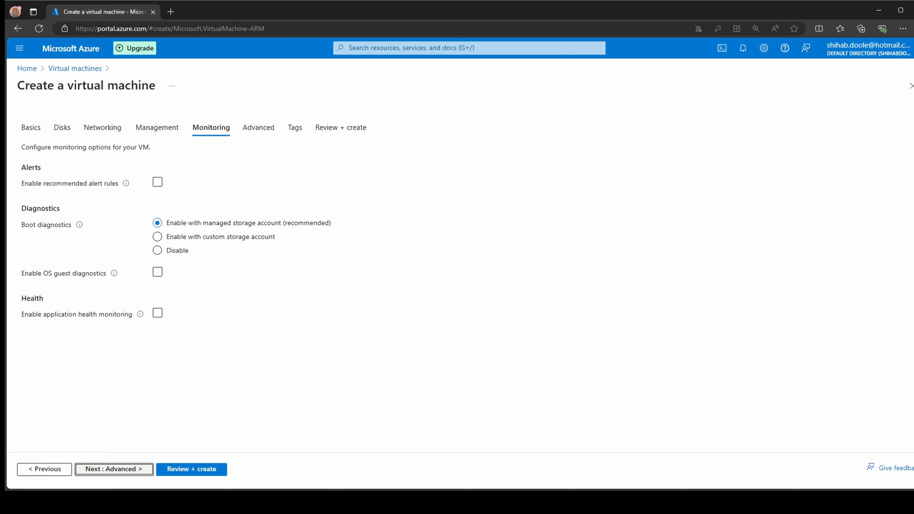
# - Continue to the advanced settings and examine the VM applications, custom data, user data and performance options
pyautogui.click(114, 468)
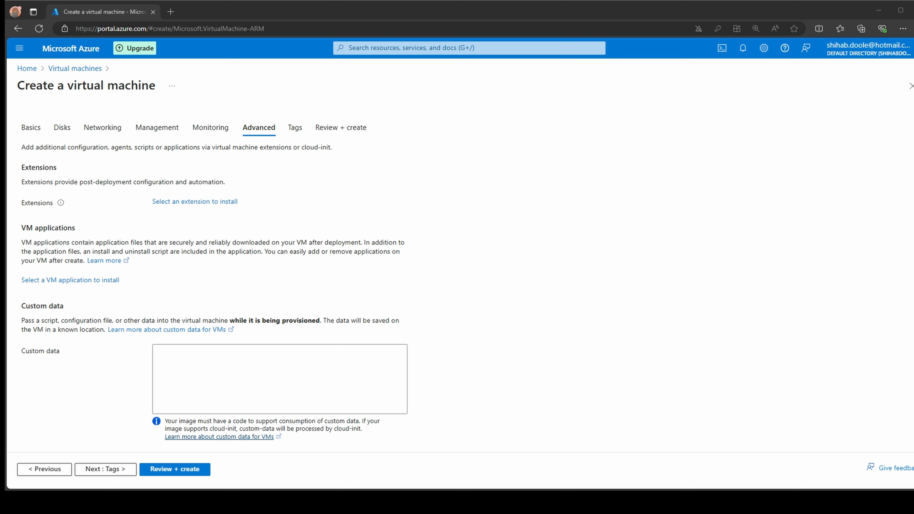
pyautogui.moveTo(21, 228); pyautogui.dragTo(77, 228)
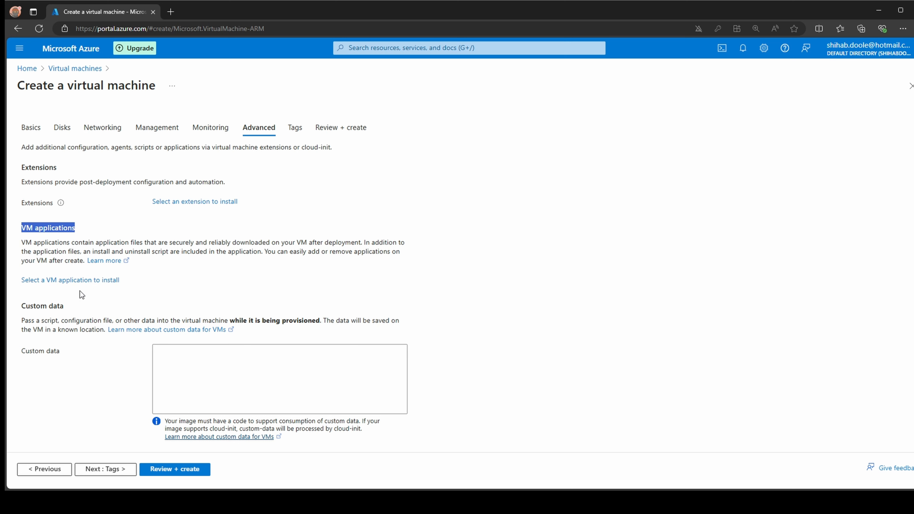
pyautogui.scroll(-4, 64, 245)
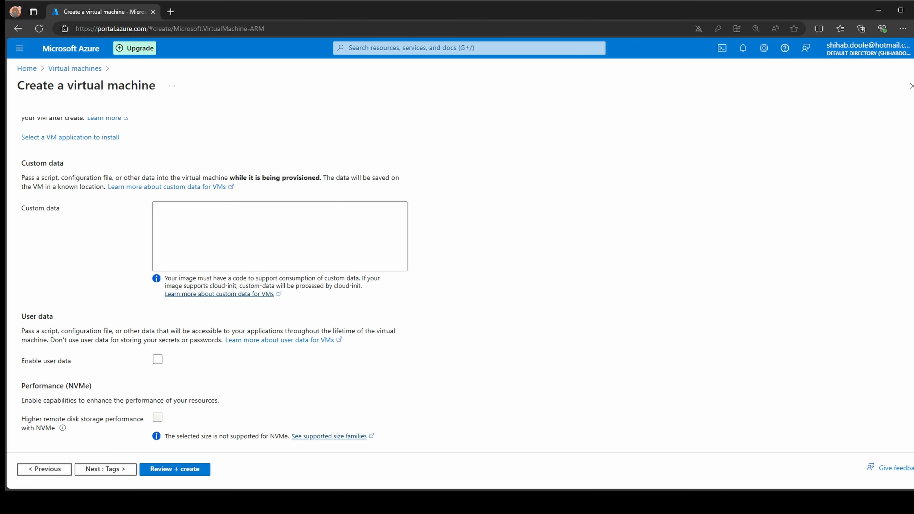
# - Examine the user data, NVMe performance, host group, capacity reservation and proximity placement group options in the advanced settings
pyautogui.scroll(4, 456, 274)
pyautogui.scroll(-10, 457, 274)
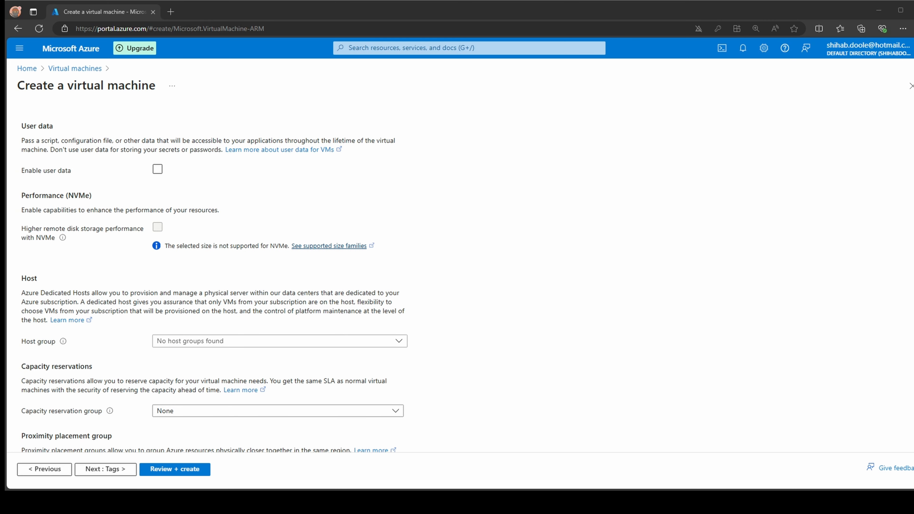
pyautogui.scroll(1, 457, 273)
pyautogui.moveTo(20, 173); pyautogui.dragTo(48, 175)
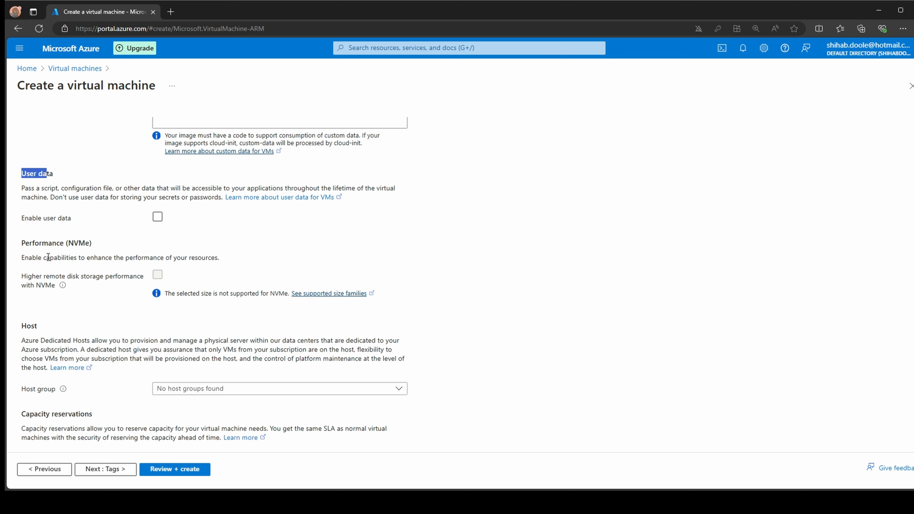
pyautogui.moveTo(25, 243); pyautogui.dragTo(93, 244)
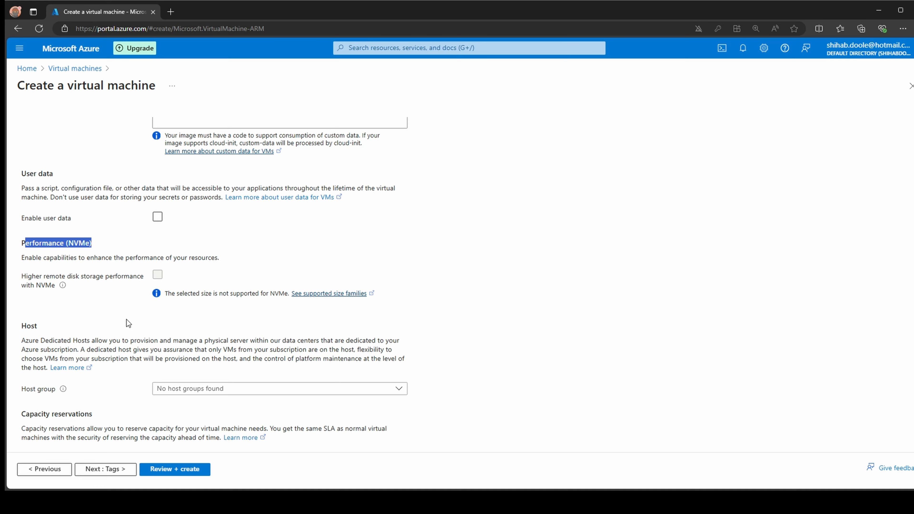
pyautogui.scroll(-3, 108, 319)
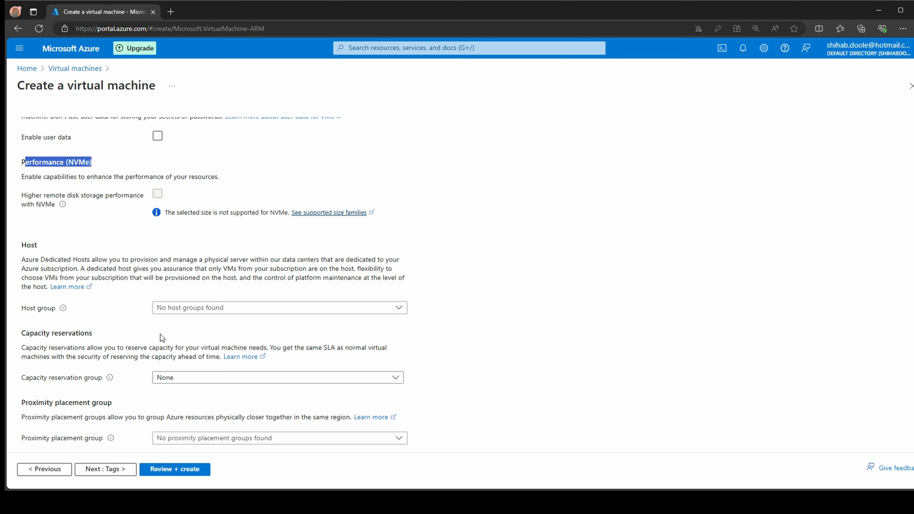
pyautogui.moveTo(23, 335); pyautogui.dragTo(92, 334)
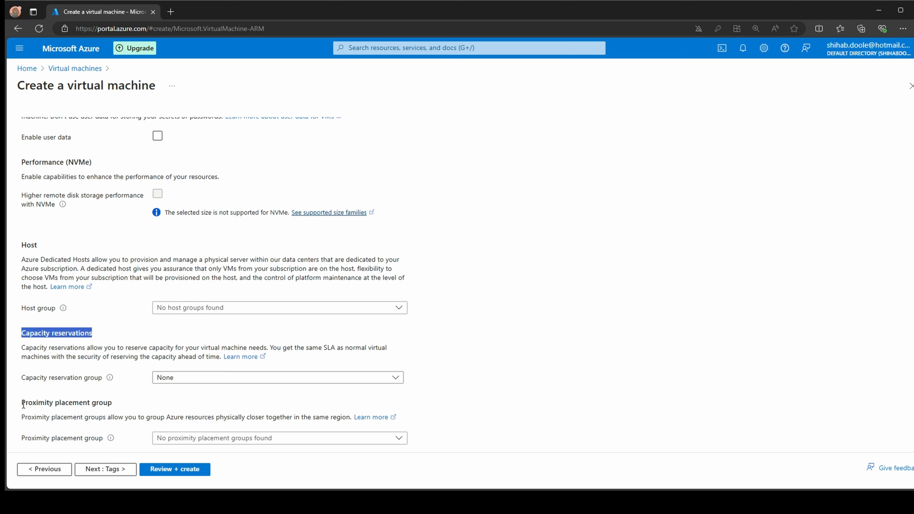
pyautogui.moveTo(21, 402); pyautogui.dragTo(113, 402)
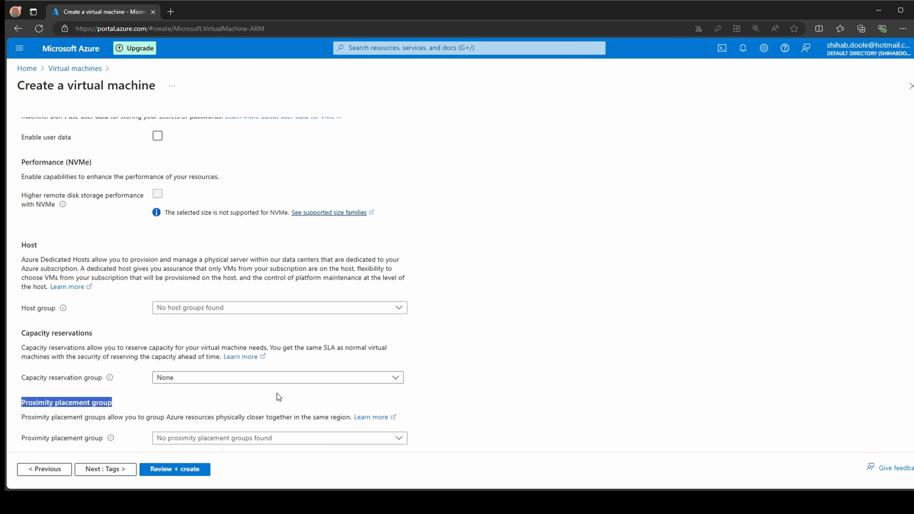
# - Look through the complete advanced settings once more, from the extensions down to the proximity placement group
pyautogui.scroll(10, 277, 393)
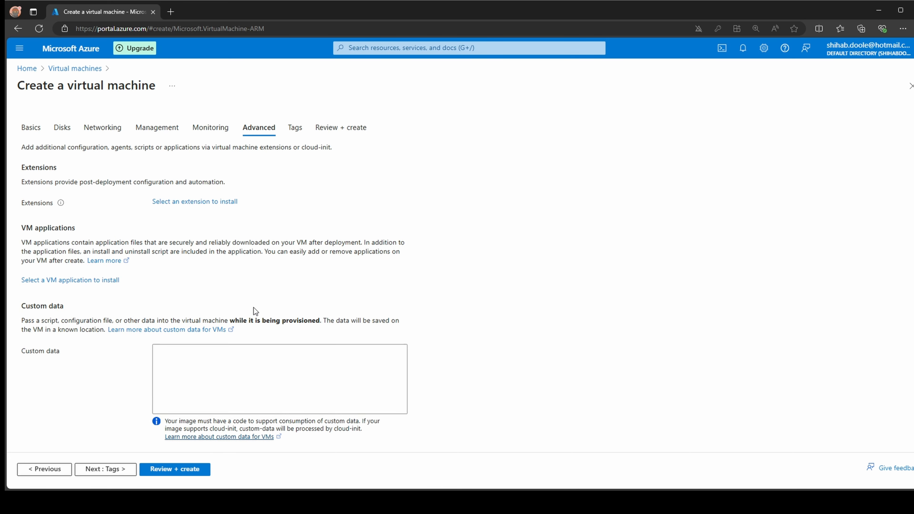
pyautogui.scroll(-10, 252, 306)
pyautogui.click(491, 351)
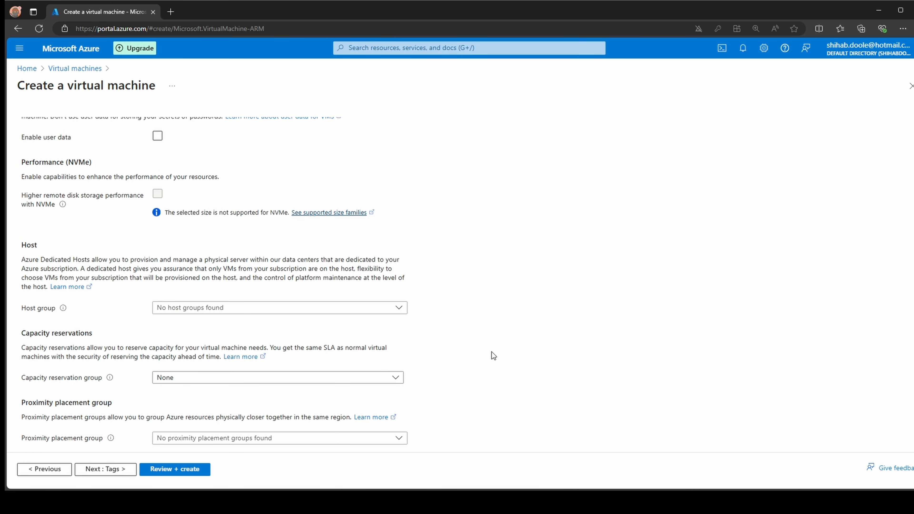
pyautogui.scroll(10, 491, 351)
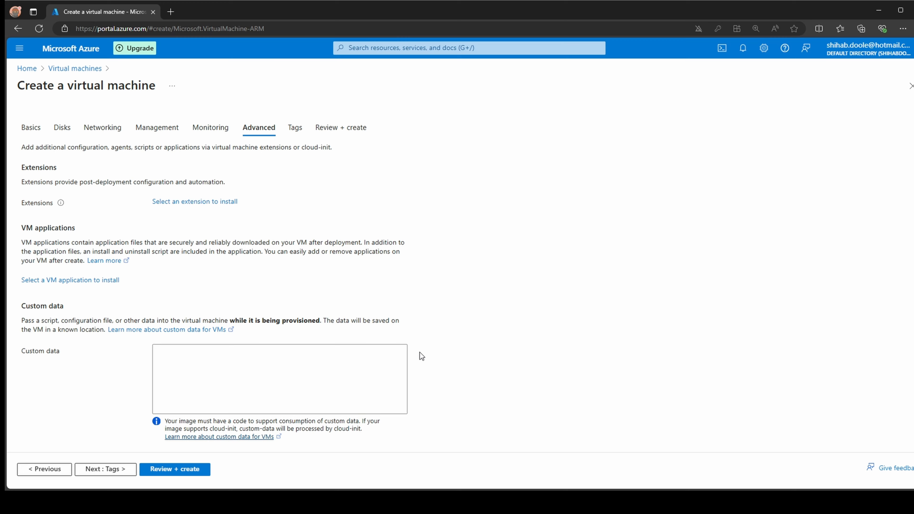
pyautogui.scroll(-8, 419, 353)
pyautogui.scroll(8, 420, 353)
pyautogui.scroll(-10, 152, 252)
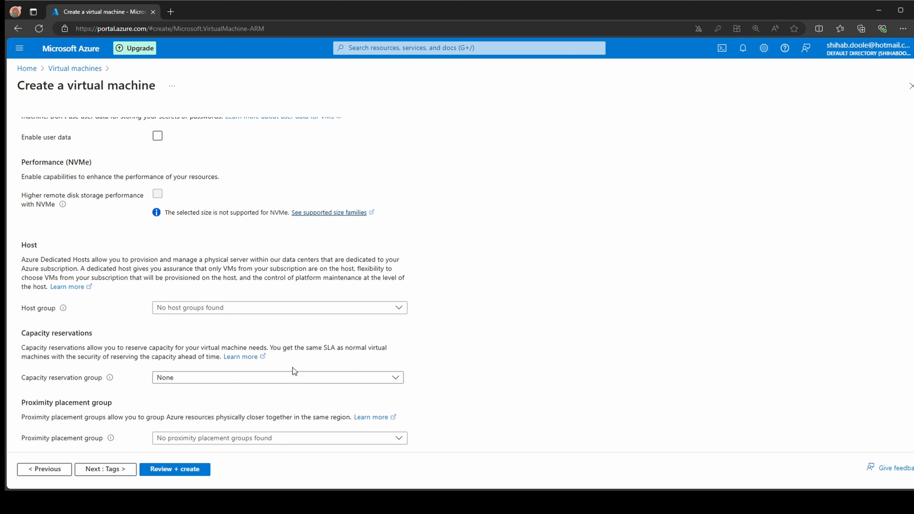
pyautogui.scroll(10, 293, 371)
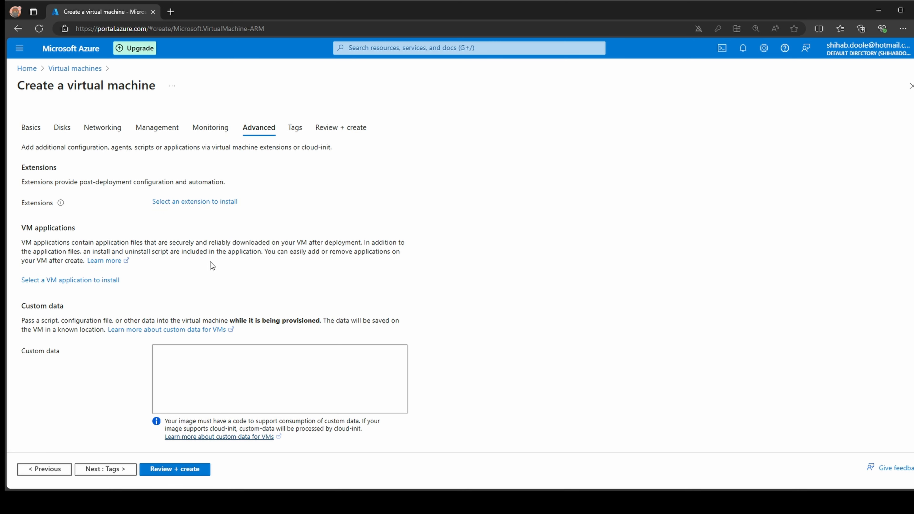
pyautogui.scroll(-10, 216, 281)
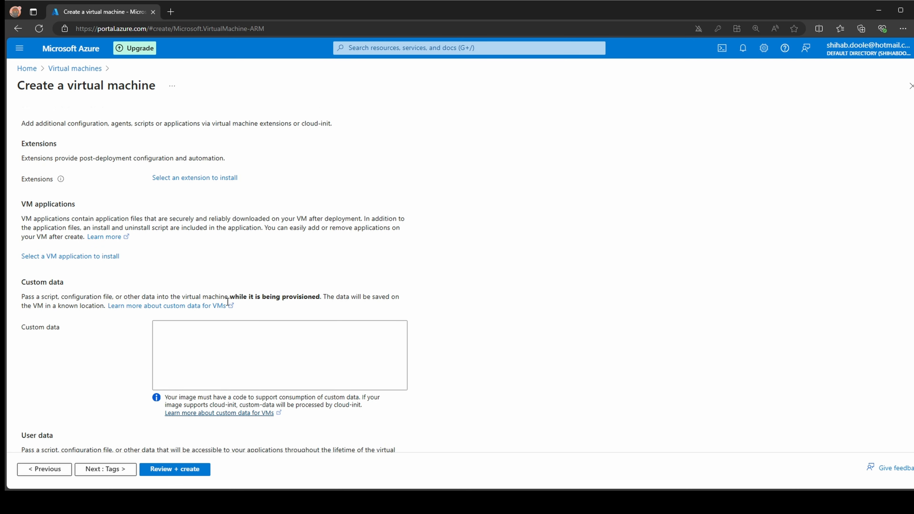
# - Continue to the tags, add the tag Enviornment with the value Prod and check the resource types it applies to
pyautogui.click(104, 474)
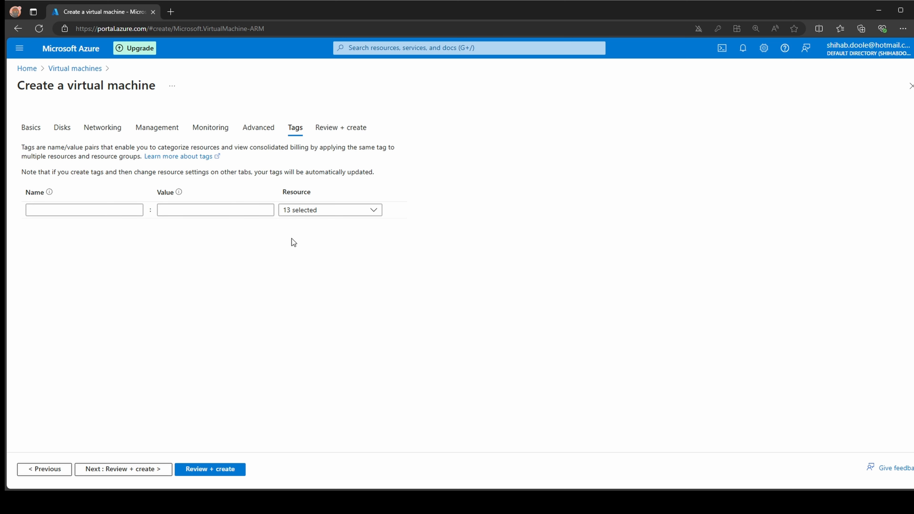
pyautogui.click(112, 212)
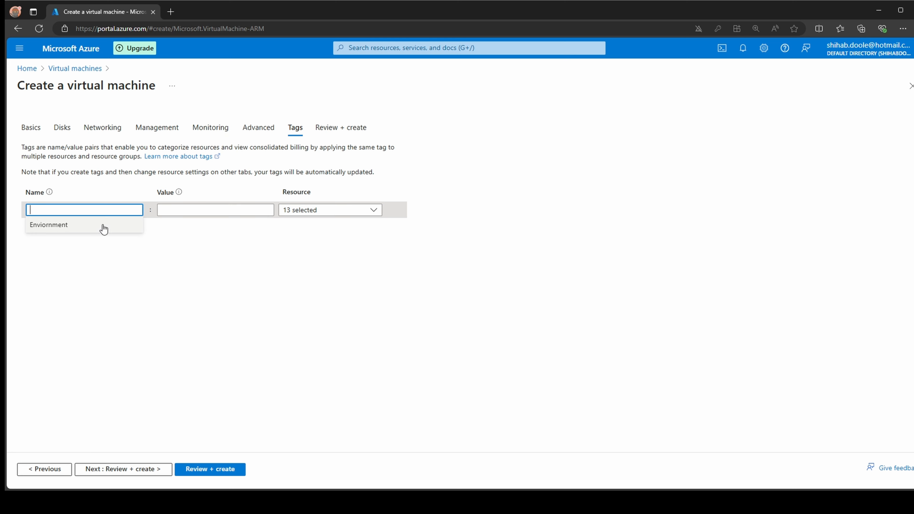
pyautogui.click(59, 227)
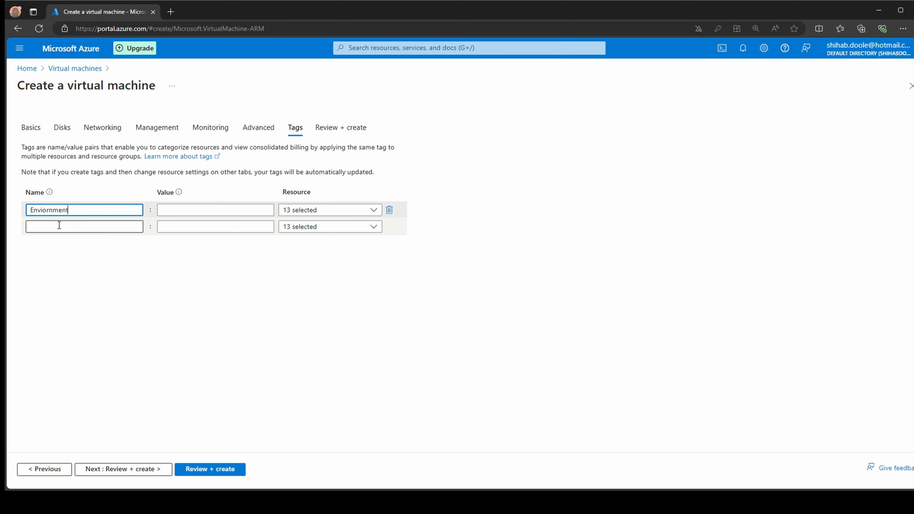
pyautogui.click(222, 210)
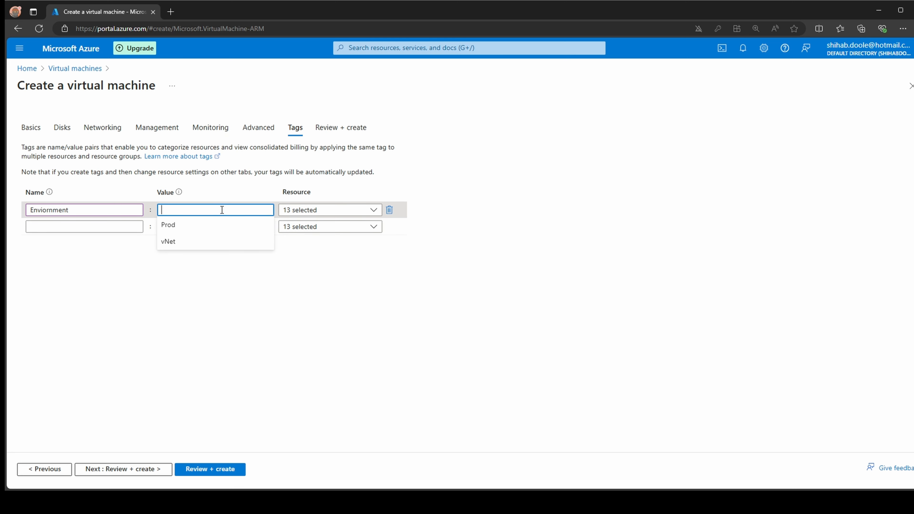
pyautogui.write('Prod')
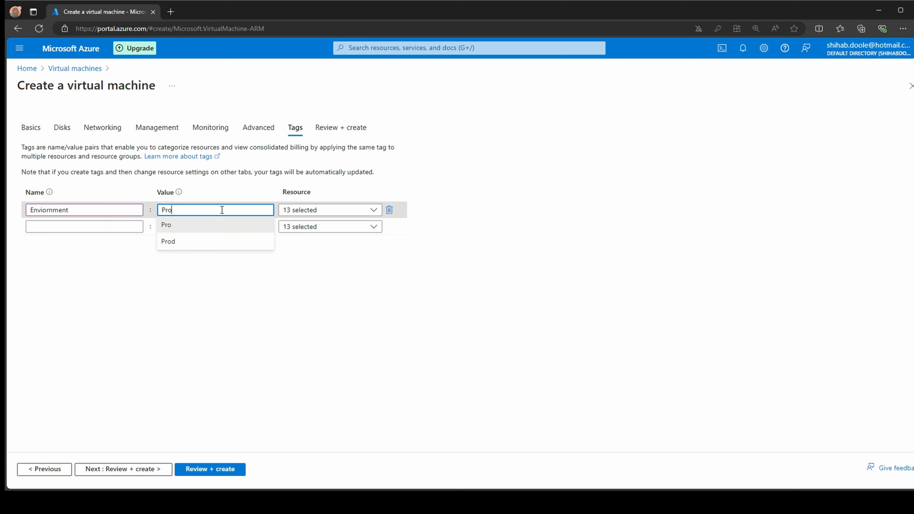
pyautogui.click(229, 290)
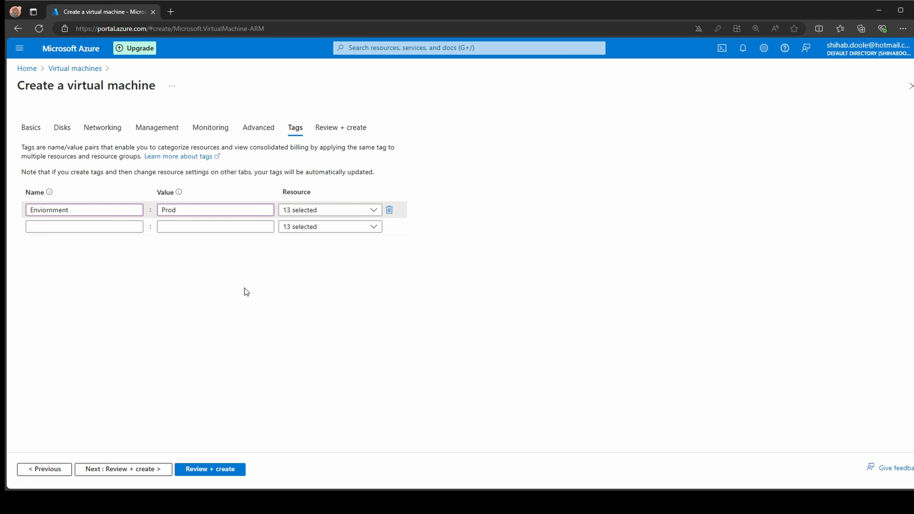
pyautogui.click(373, 210)
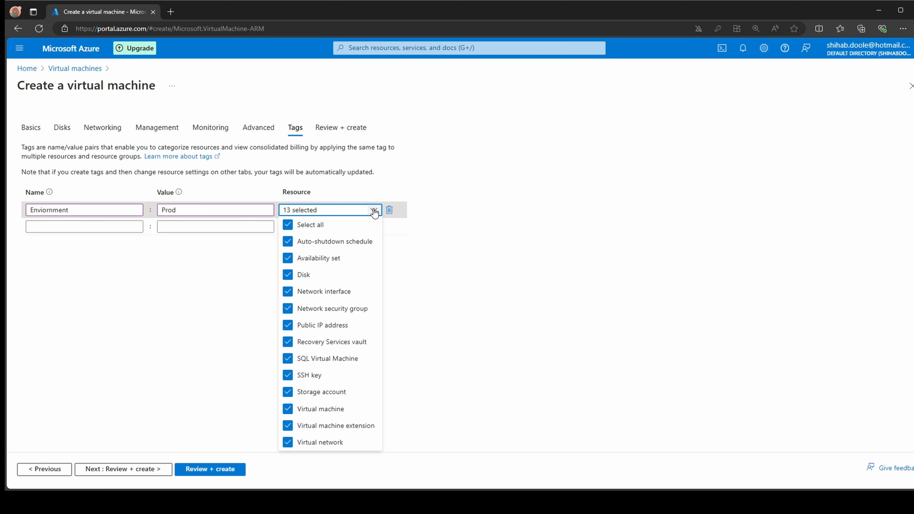
pyautogui.click(374, 212)
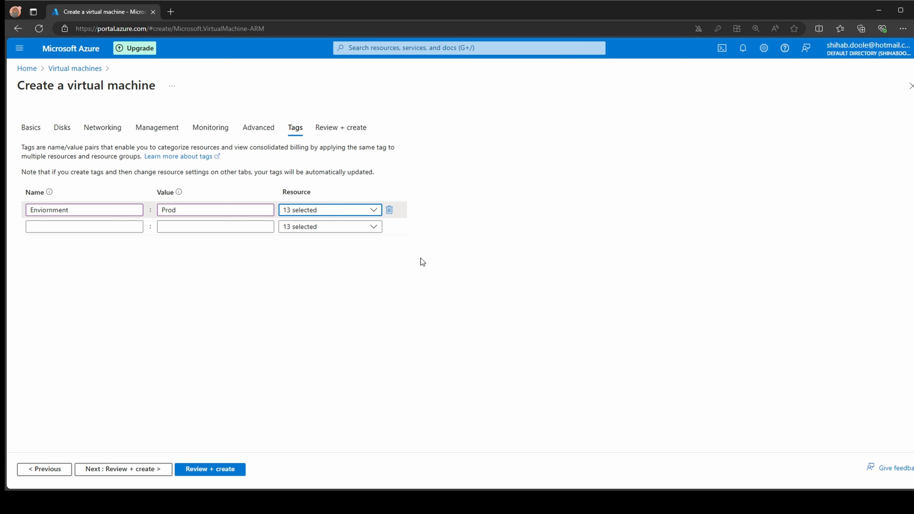
# - Continue to the final review, look over the price, settings and tag summary, and create the DC01 virtual machine
pyautogui.click(119, 469)
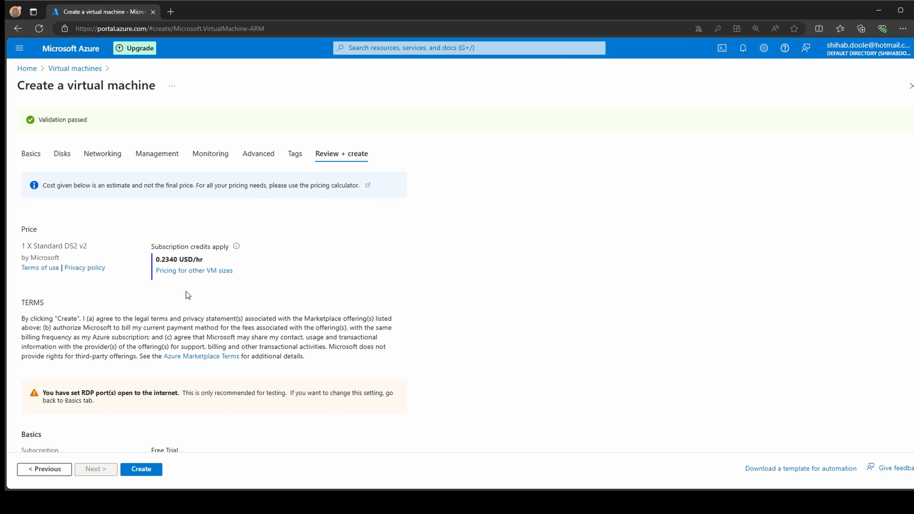
pyautogui.scroll(-4, 195, 308)
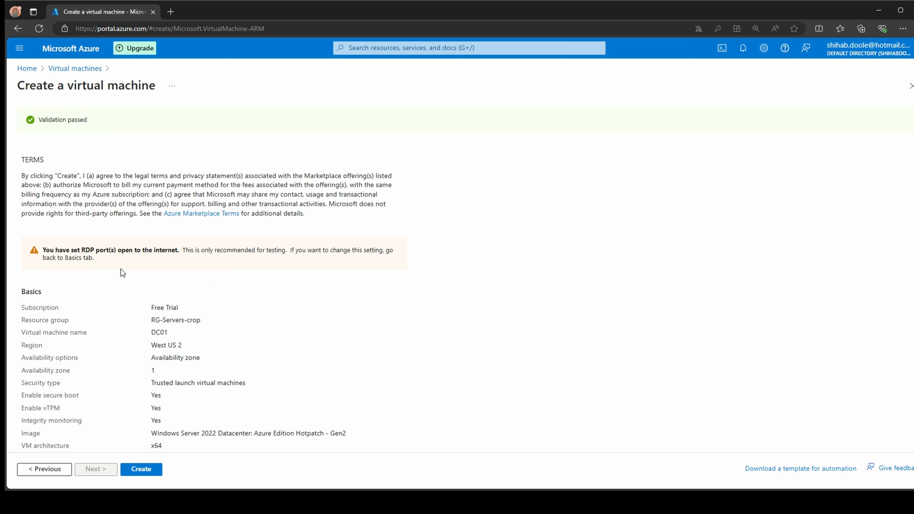
pyautogui.scroll(-20, 254, 345)
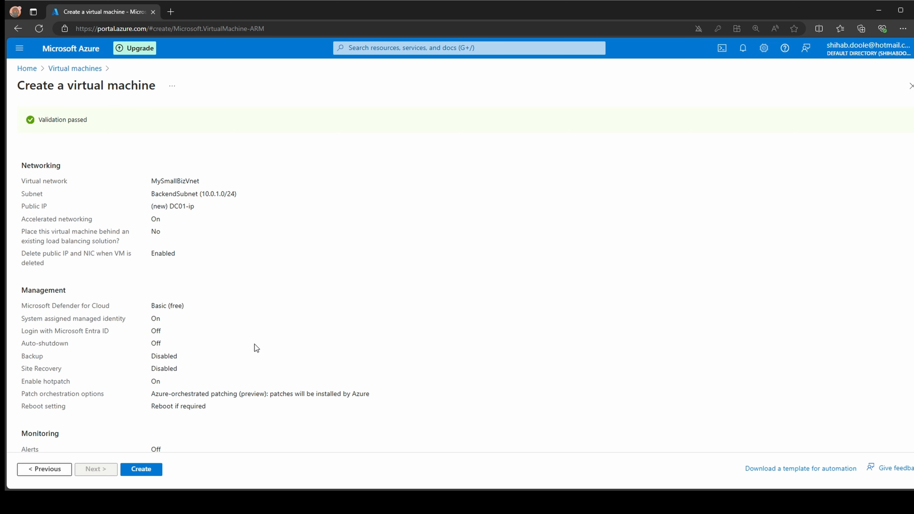
pyautogui.scroll(20, 254, 344)
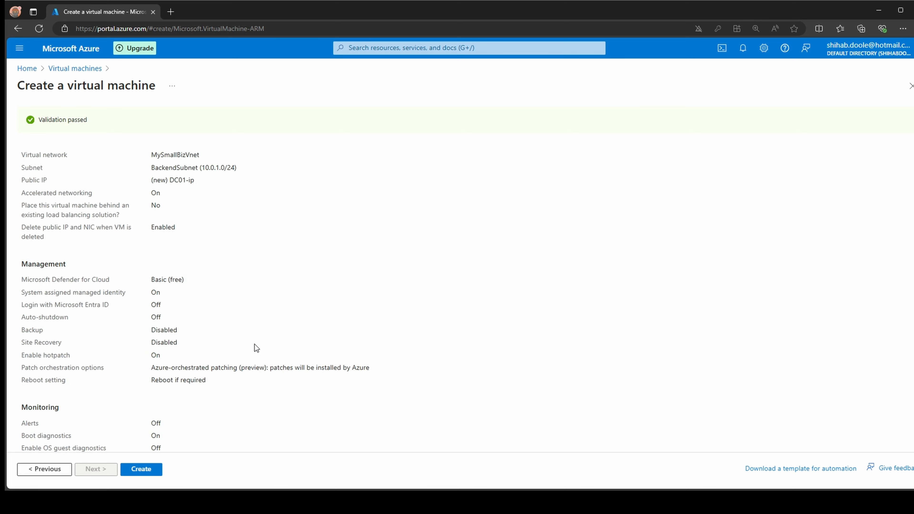
pyautogui.scroll(1, 256, 348)
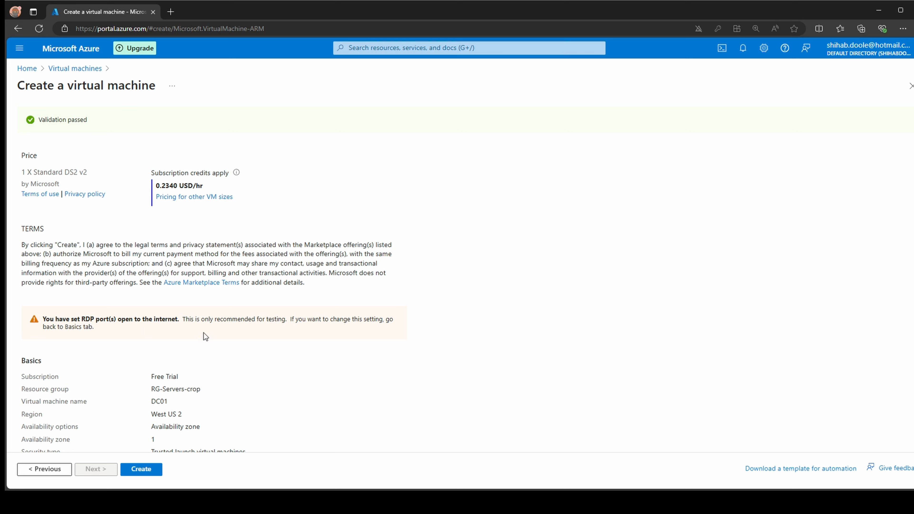
pyautogui.scroll(-15, 239, 338)
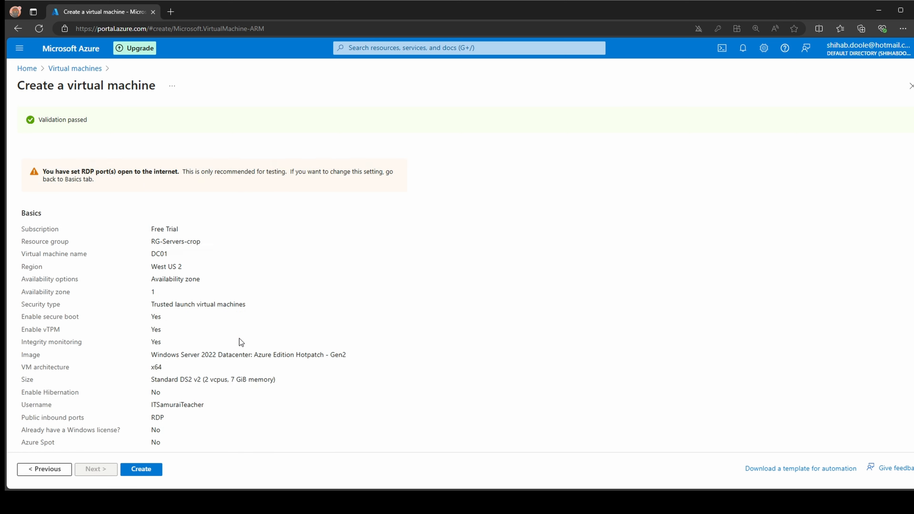
pyautogui.scroll(-5, 239, 340)
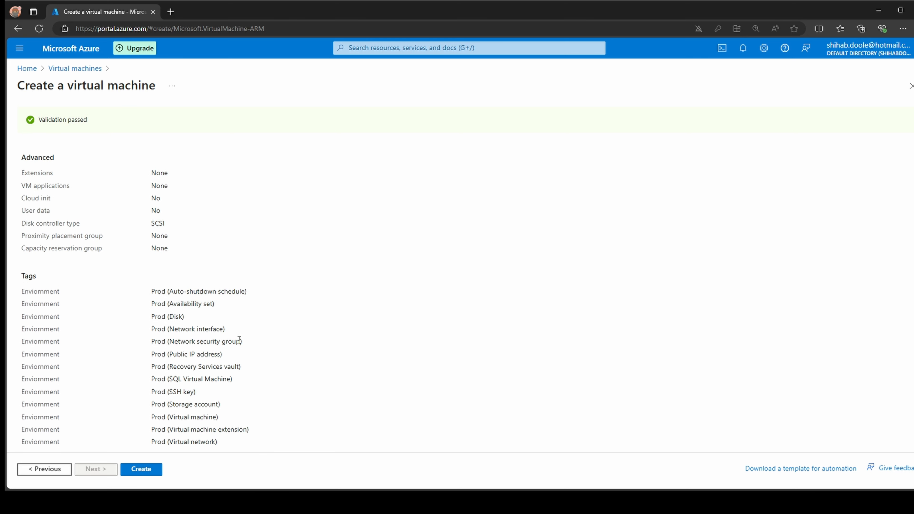
pyautogui.scroll(15, 240, 342)
pyautogui.scroll(10, 240, 344)
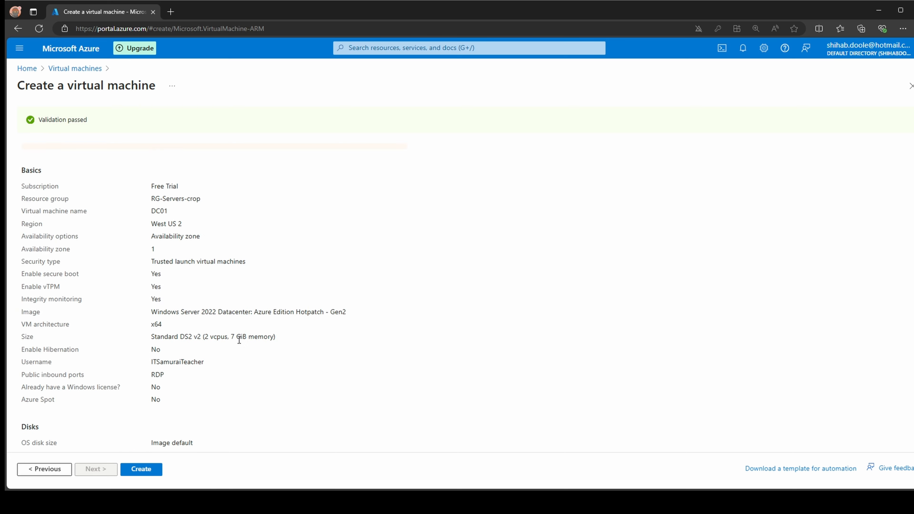
pyautogui.scroll(-15, 240, 343)
pyautogui.scroll(-5, 241, 345)
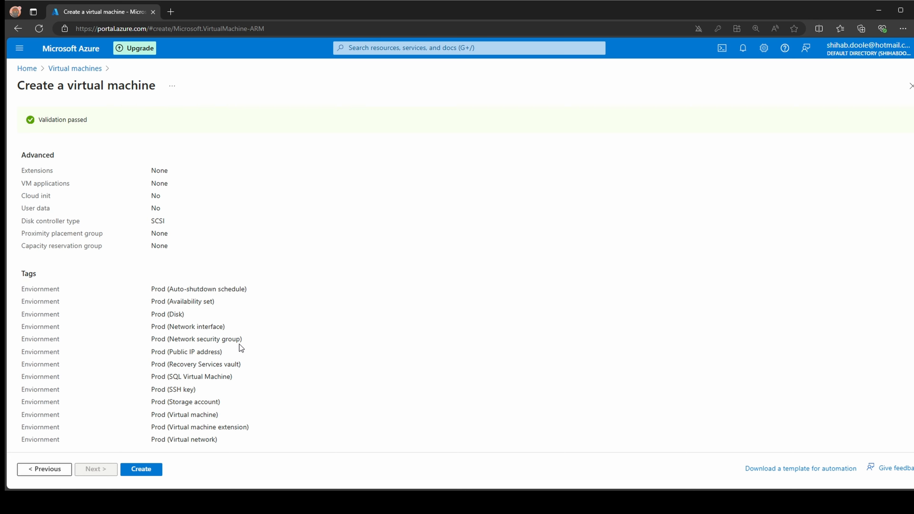
pyautogui.click(143, 469)
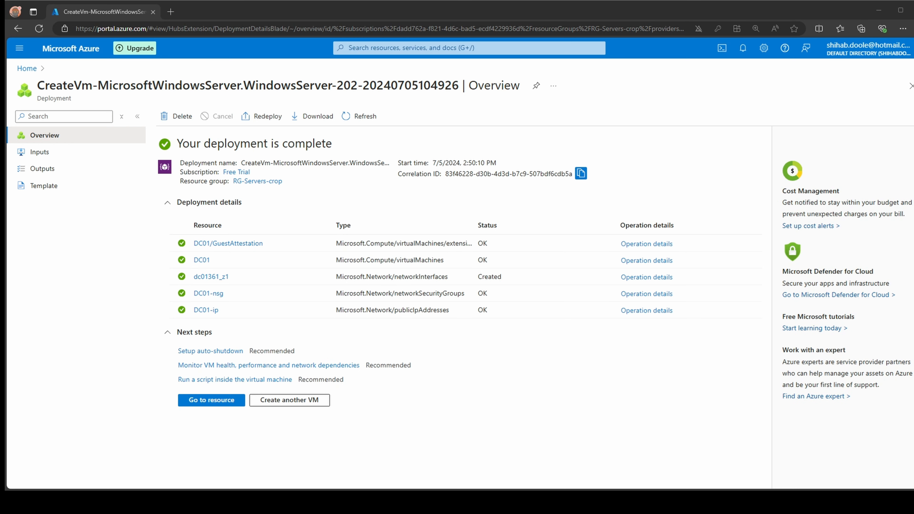
# - Examine the deployment's completion status, deployment name, start time and correlation ID on its overview page
pyautogui.moveTo(177, 143); pyautogui.dragTo(339, 143)
pyautogui.click(225, 146)
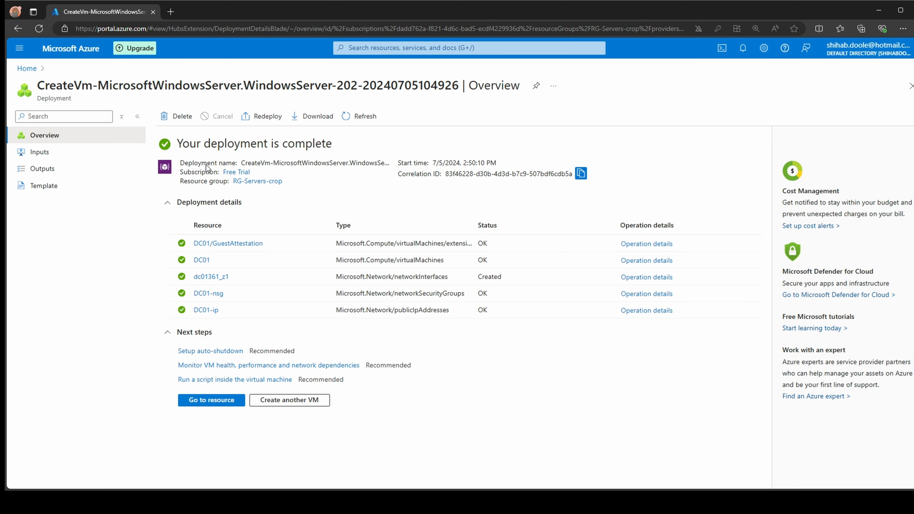
pyautogui.moveTo(181, 163); pyautogui.dragTo(233, 164)
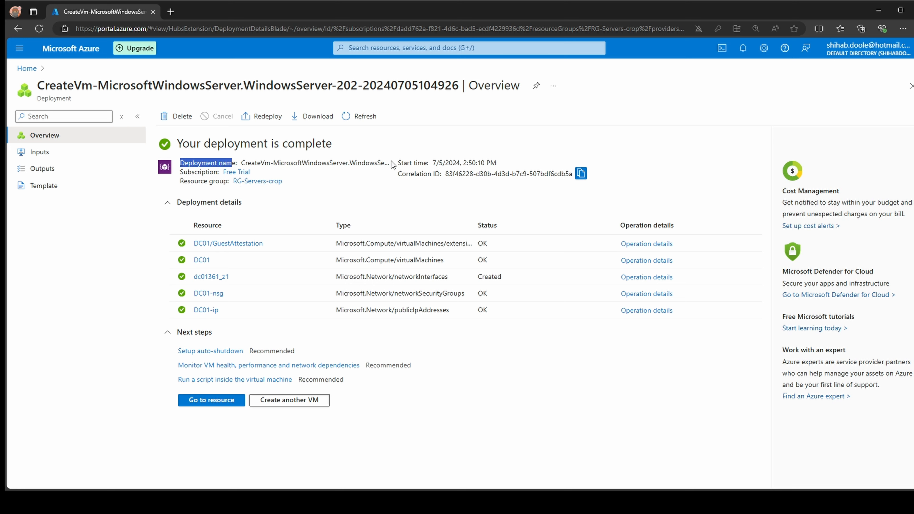
pyautogui.moveTo(396, 163); pyautogui.dragTo(498, 164)
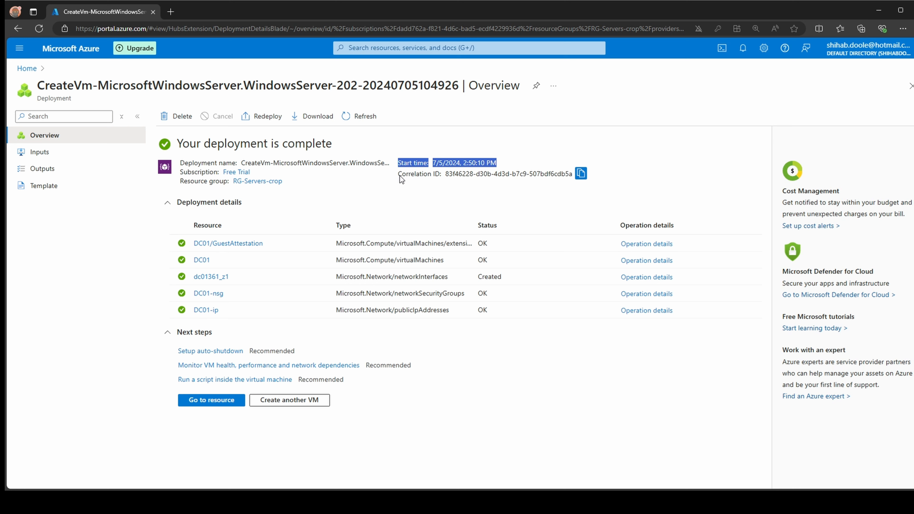
pyautogui.moveTo(397, 174); pyautogui.dragTo(571, 174)
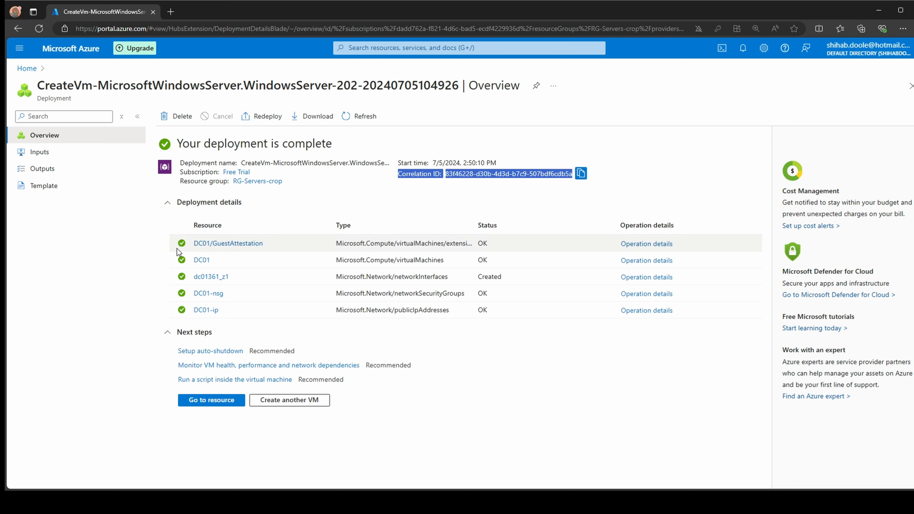
pyautogui.click(125, 248)
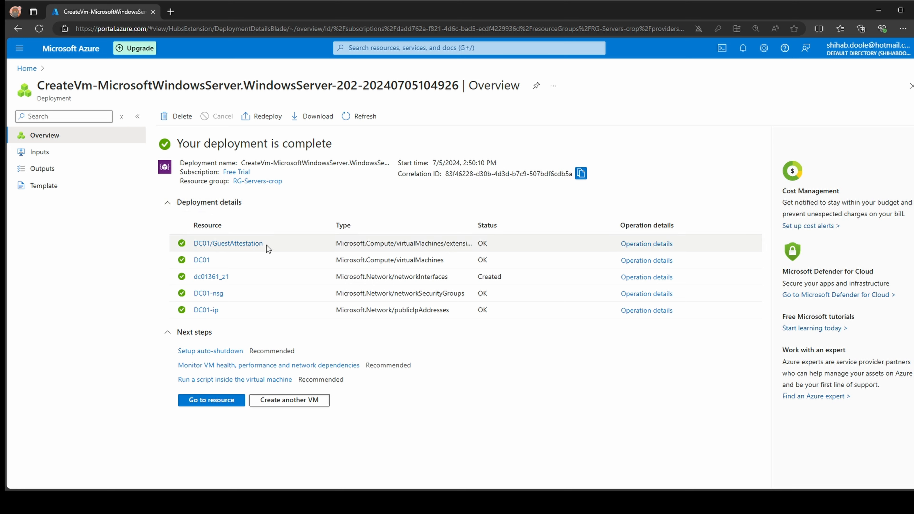